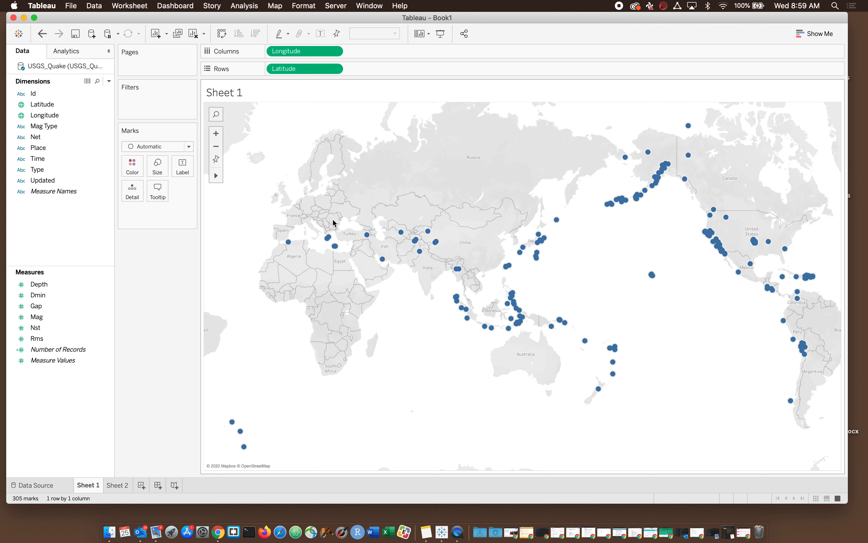
# Step: Size the earthquake marks on the map by the Mag measure
pyautogui.moveTo(327, 241)
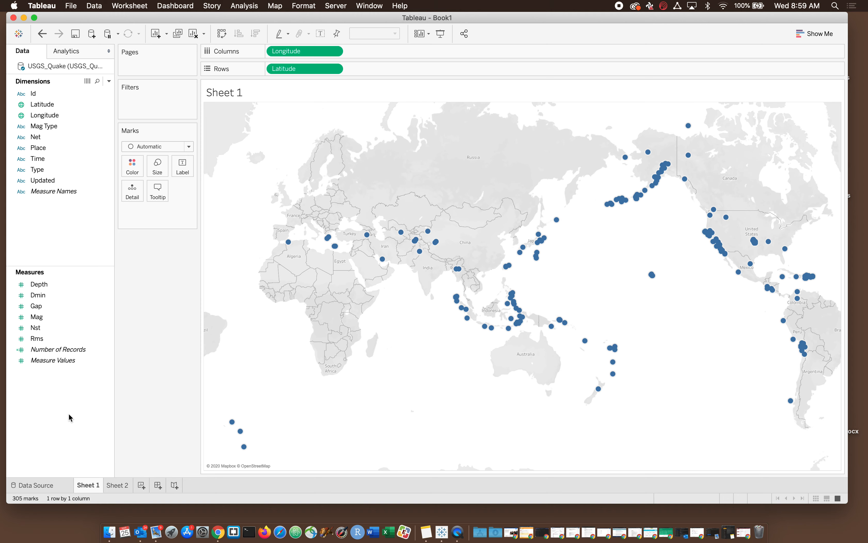
pyautogui.click(34, 317)
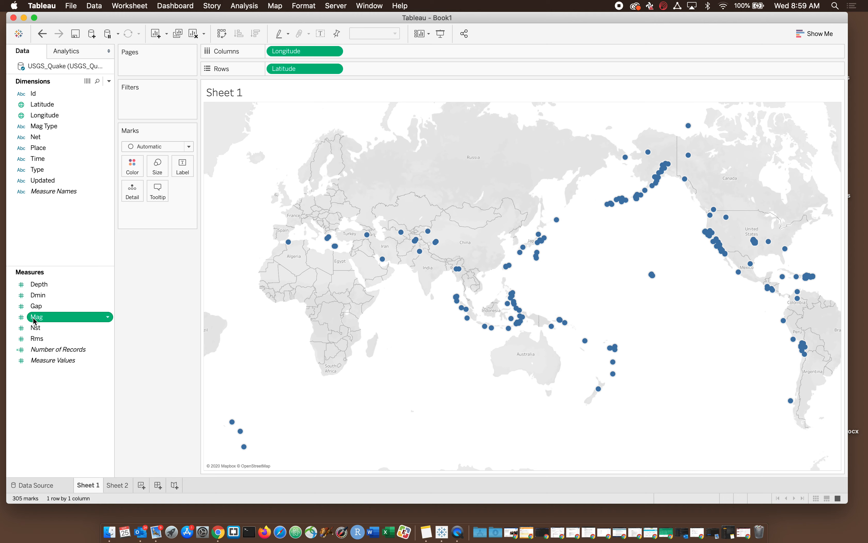
pyautogui.moveTo(35, 320); pyautogui.dragTo(154, 170)
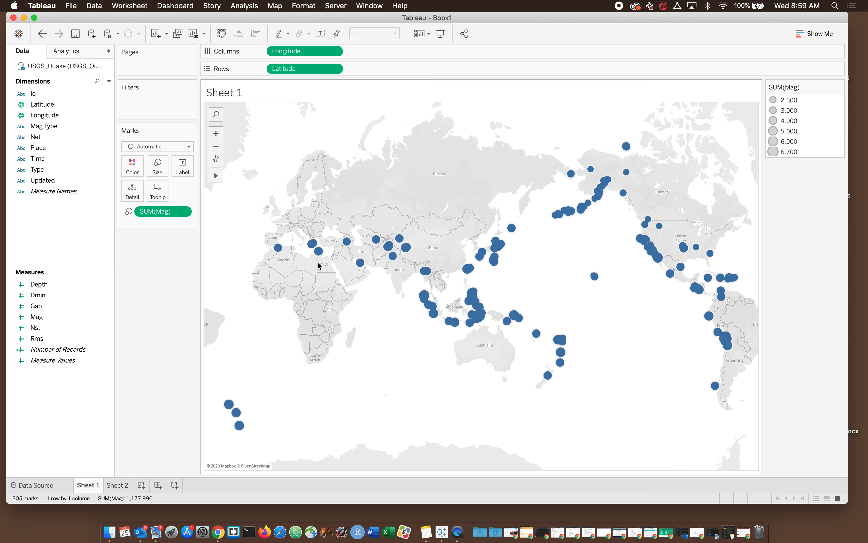
# Step: Change the Mag size field's aggregation to Attribute and make it discrete
pyautogui.moveTo(360, 261)
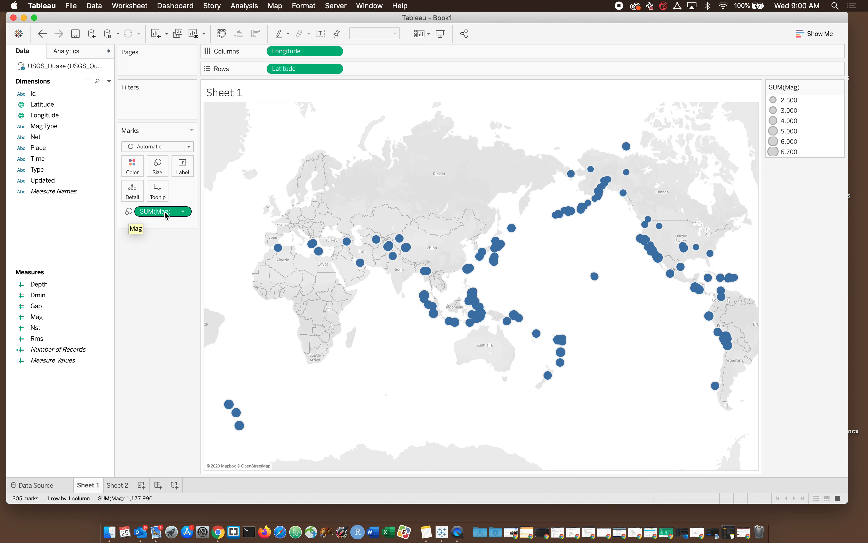
pyautogui.click(182, 212)
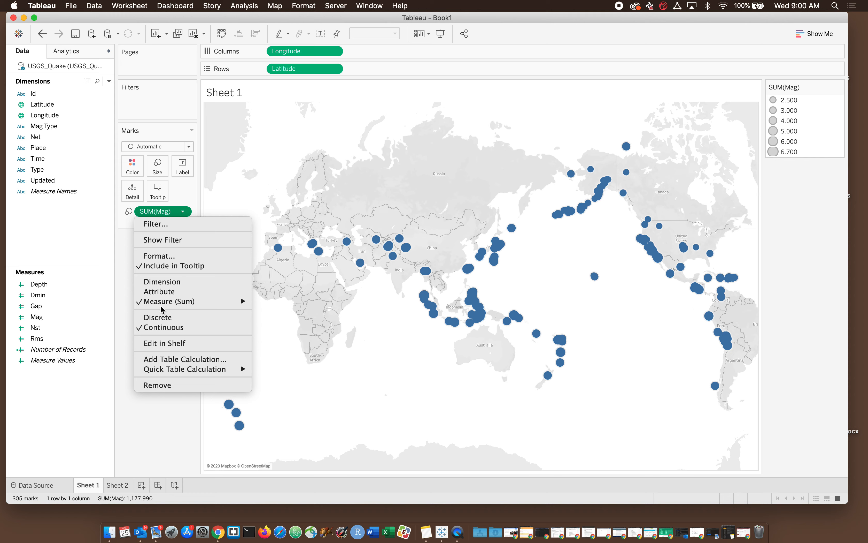
pyautogui.moveTo(161, 305)
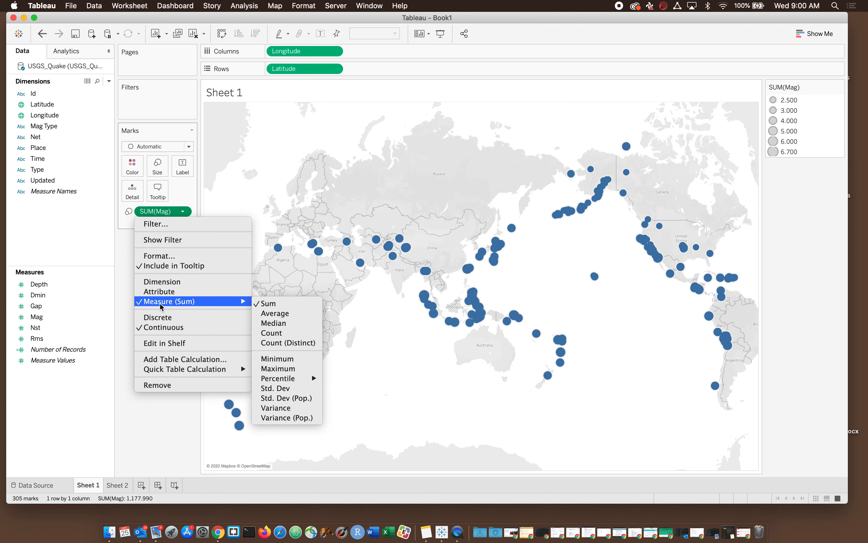
pyautogui.click(152, 292)
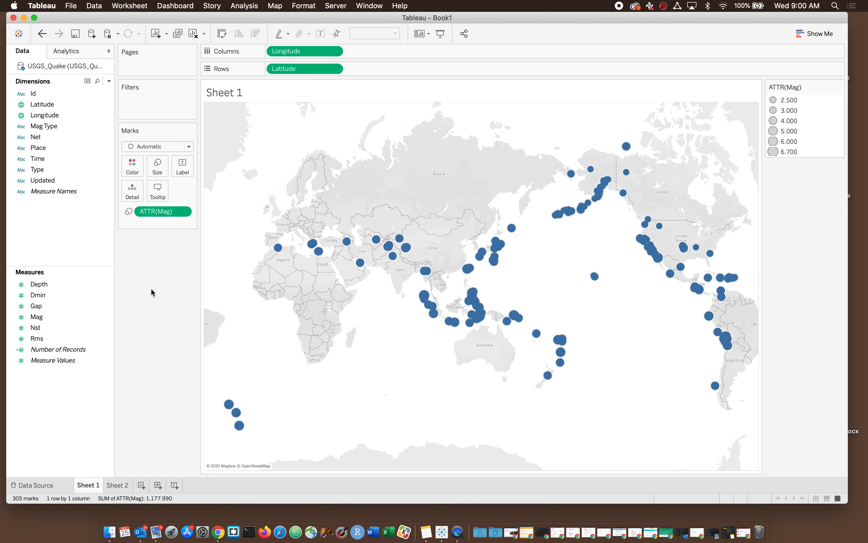
pyautogui.click(185, 211)
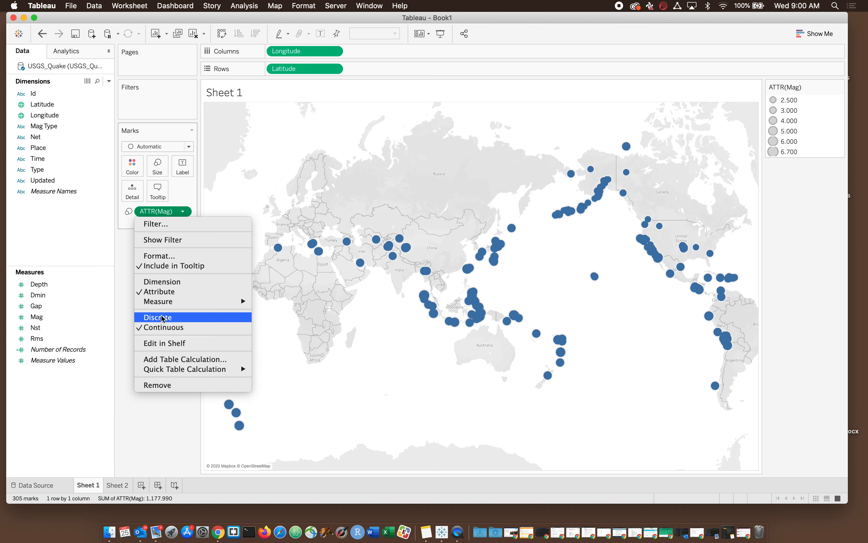
pyautogui.click(162, 317)
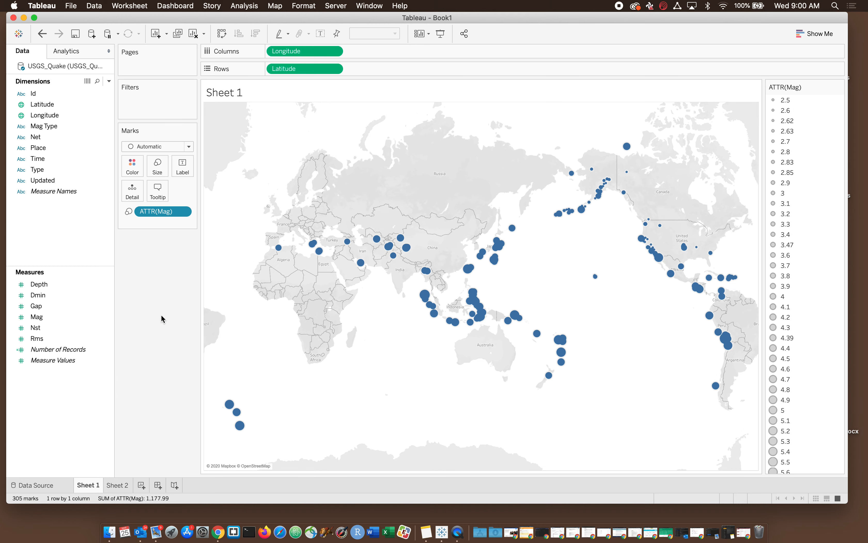
# Step: Enlarge all the marks on the map slightly using the overall mark size setting
pyautogui.moveTo(576, 212)
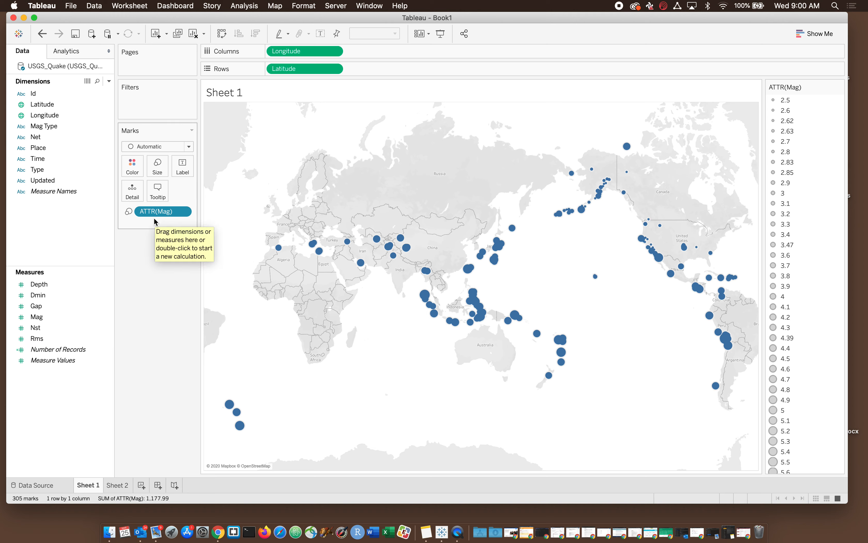
pyautogui.click(154, 175)
pyautogui.moveTo(177, 192); pyautogui.dragTo(191, 193)
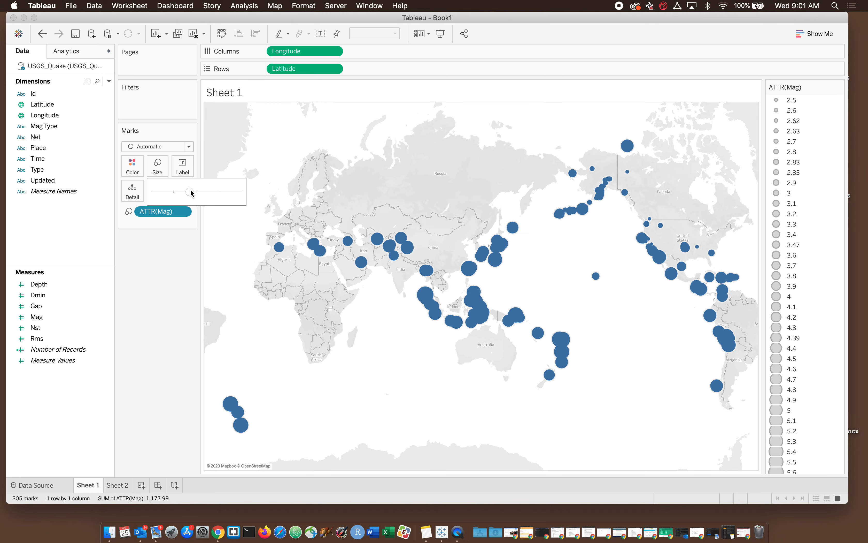
# Step: Set the opacity of the map marks to 49%
pyautogui.click(132, 168)
pyautogui.click(161, 282)
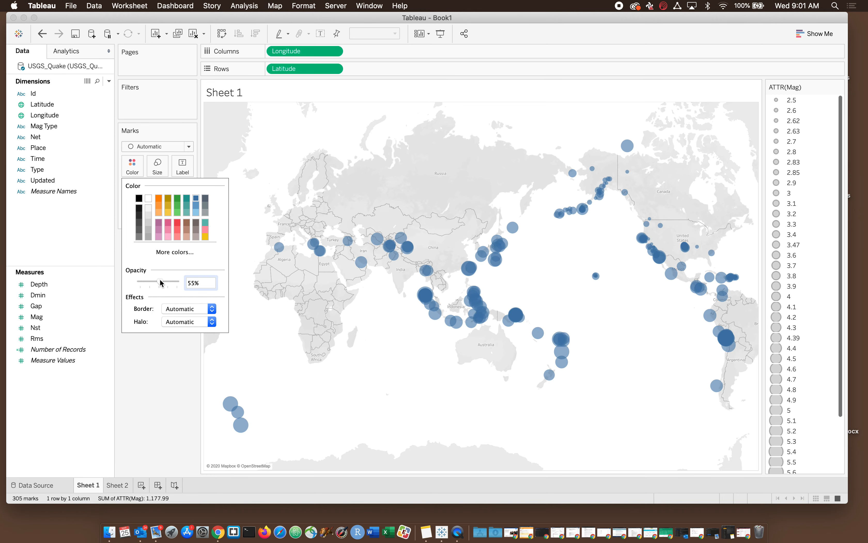
pyautogui.moveTo(161, 282); pyautogui.dragTo(158, 283)
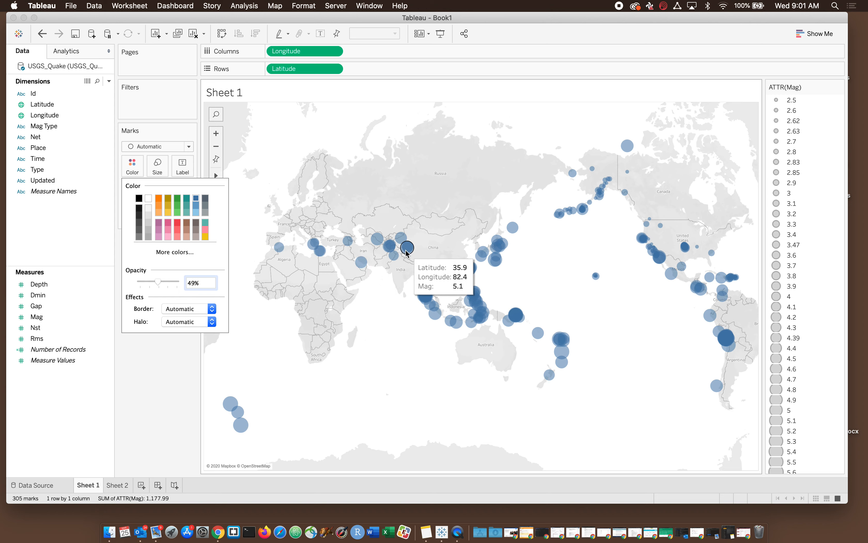
pyautogui.click(39, 214)
# Step: Try Place as the label of the marks, and move it to Detail instead
pyautogui.click(38, 150)
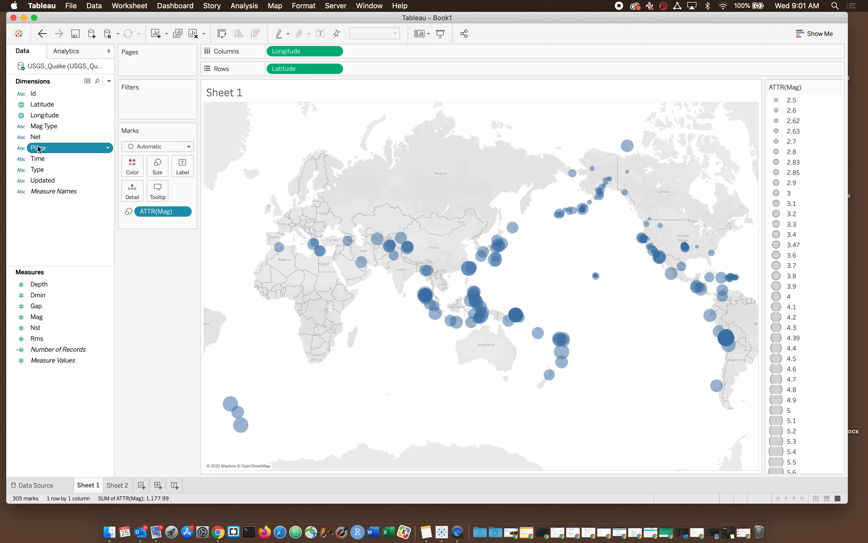
pyautogui.moveTo(39, 148); pyautogui.dragTo(180, 162)
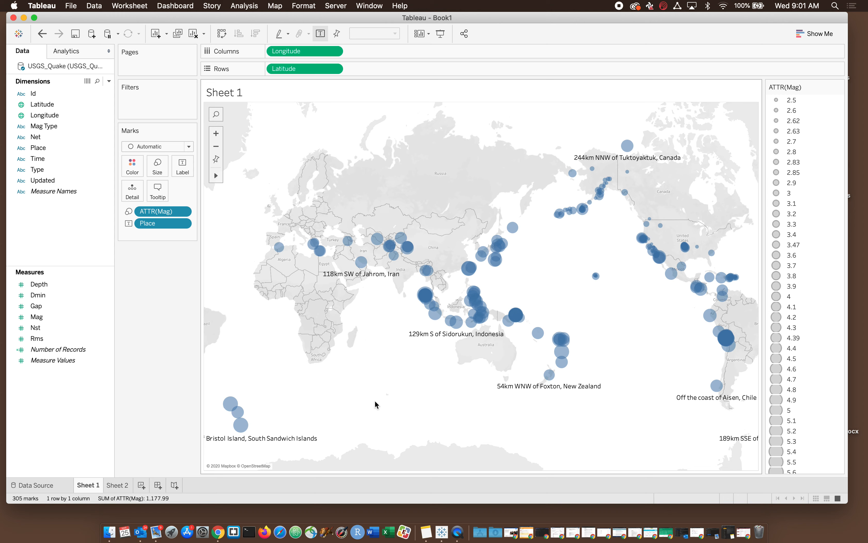
pyautogui.moveTo(547, 375)
pyautogui.moveTo(463, 324)
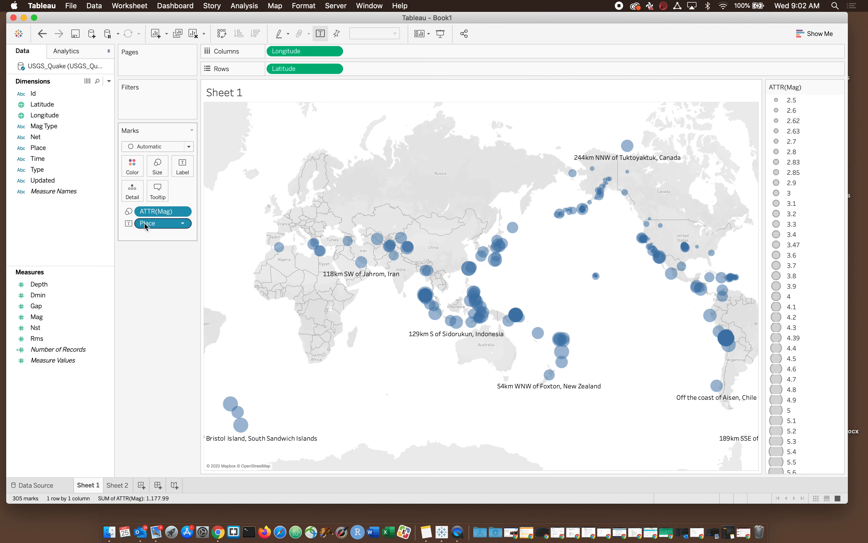
pyautogui.moveTo(146, 225); pyautogui.dragTo(133, 192)
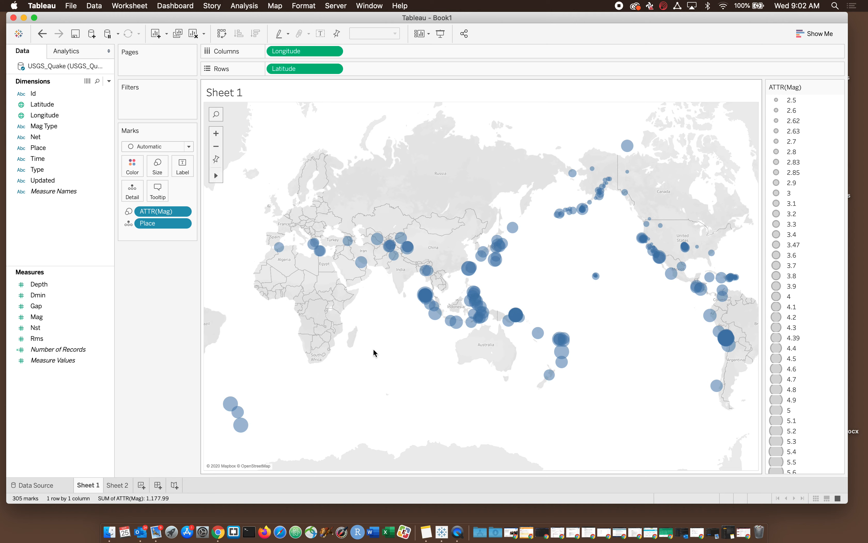
pyautogui.moveTo(361, 264)
# Step: Review the suggested chart types and the full list of sizes in the magnitude legend
pyautogui.click(812, 35)
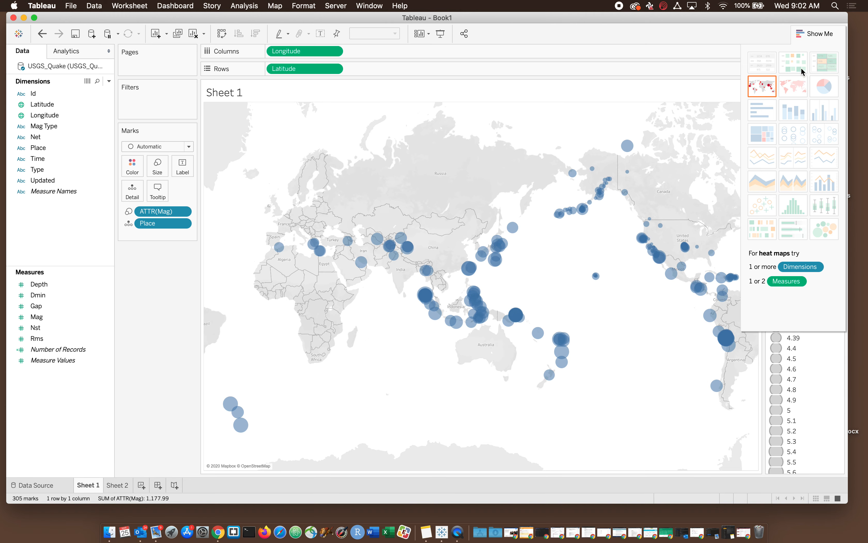
pyautogui.click(818, 34)
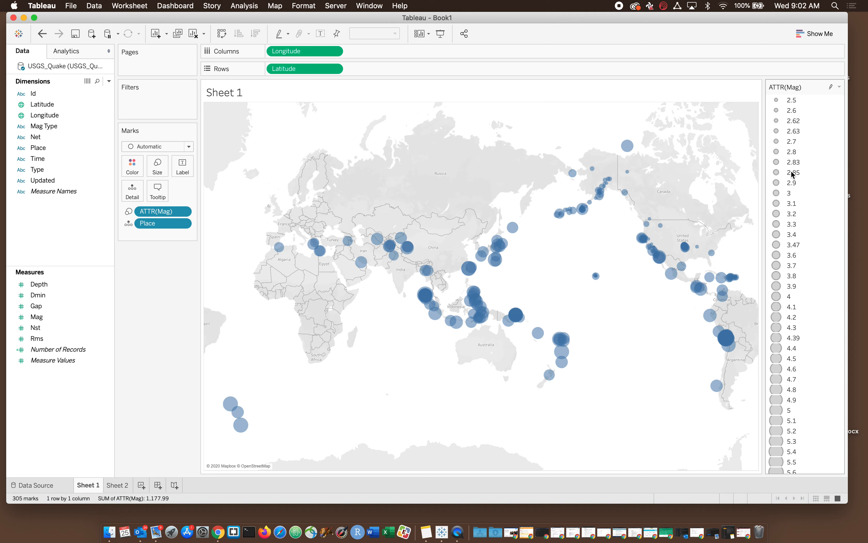
pyautogui.scroll(-2, 809, 336)
pyautogui.scroll(-2, 809, 336)
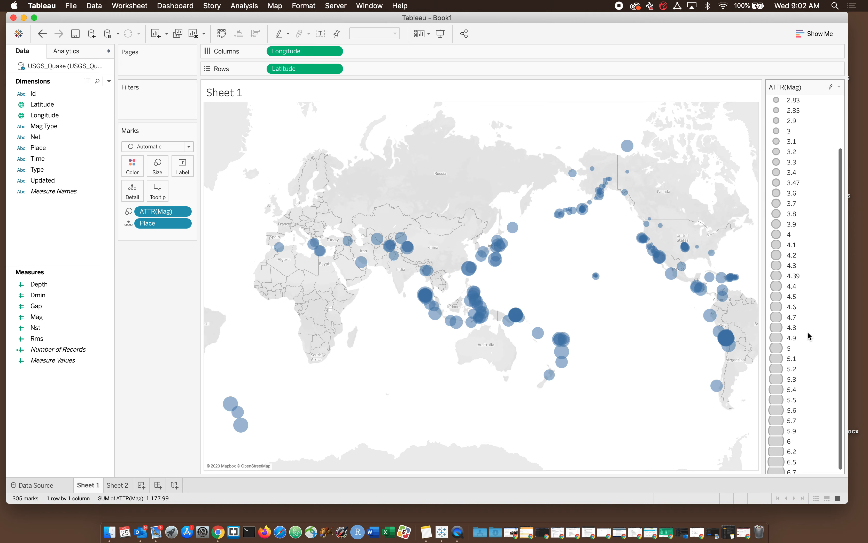
pyautogui.scroll(3, 809, 336)
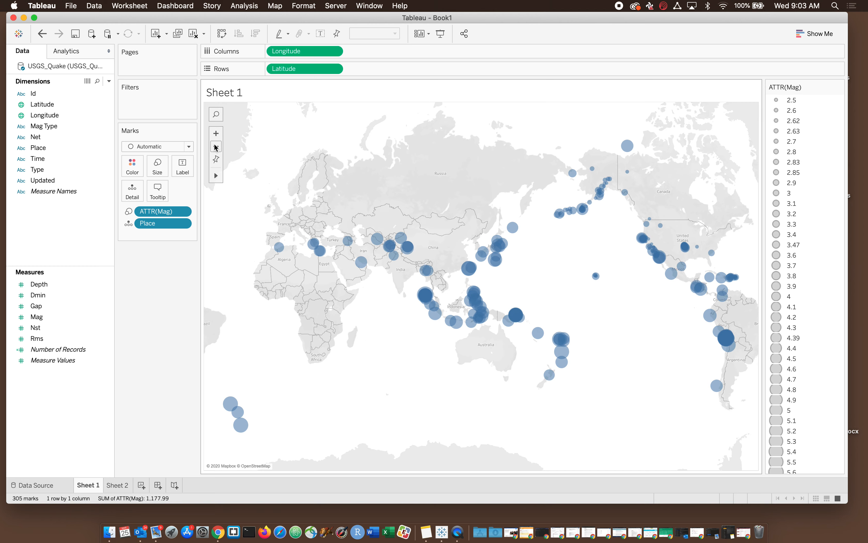
# Step: Select the marks across the contiguous United States and northern Mexico with a rectangular selection and keep only those
pyautogui.click(216, 135)
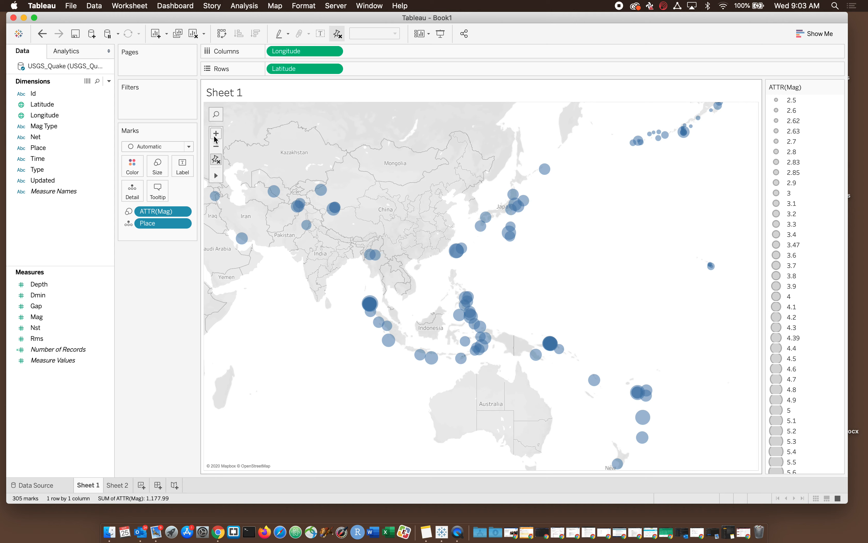
pyautogui.moveTo(217, 176)
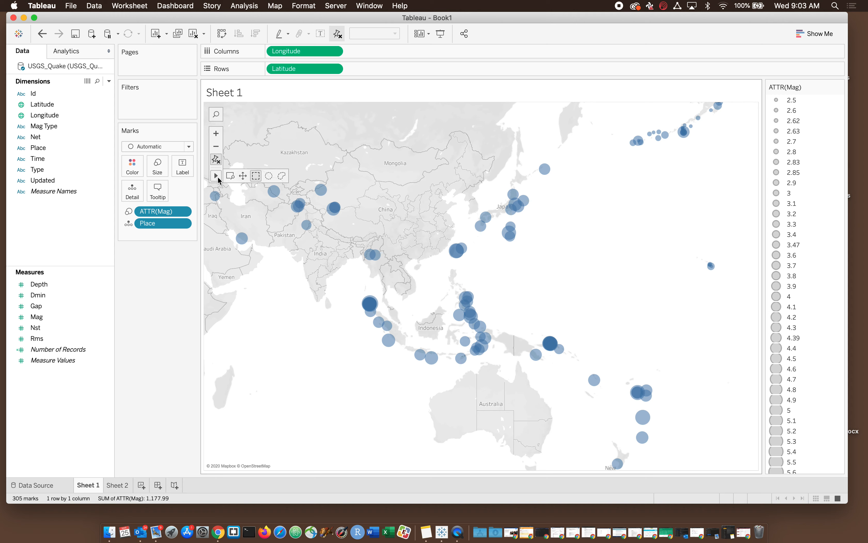
pyautogui.click(243, 177)
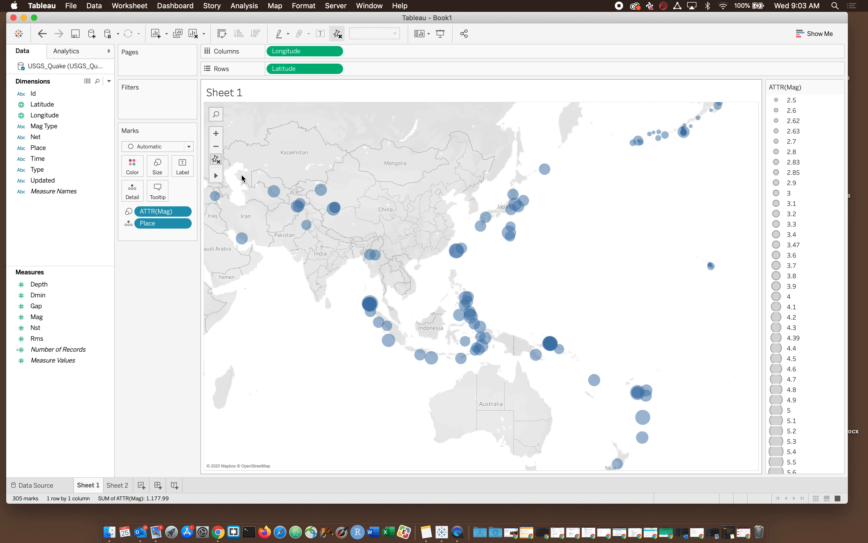
pyautogui.moveTo(531, 229); pyautogui.dragTo(358, 247)
pyautogui.moveTo(477, 230); pyautogui.dragTo(228, 233)
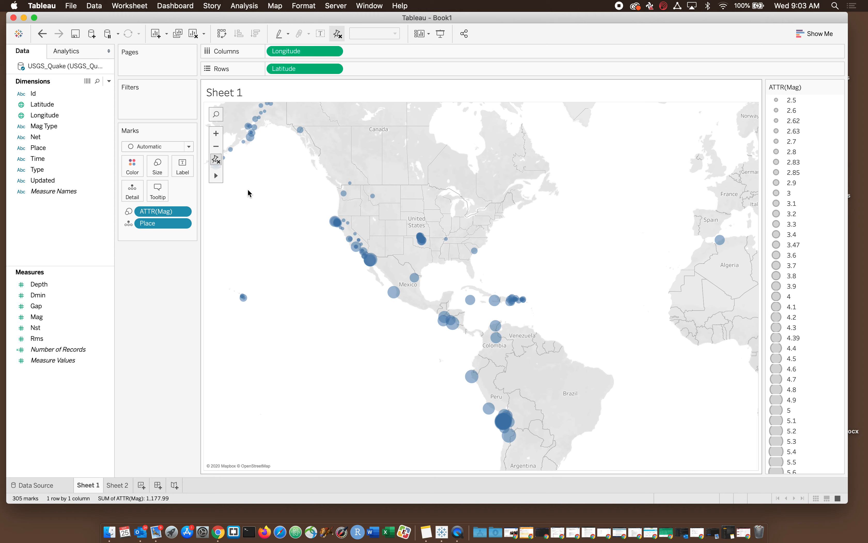
pyautogui.moveTo(215, 176)
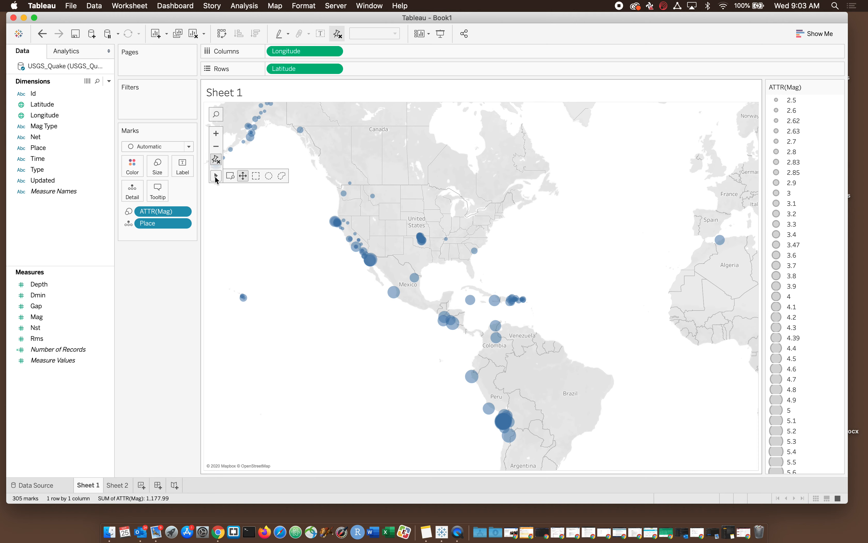
pyautogui.click(255, 176)
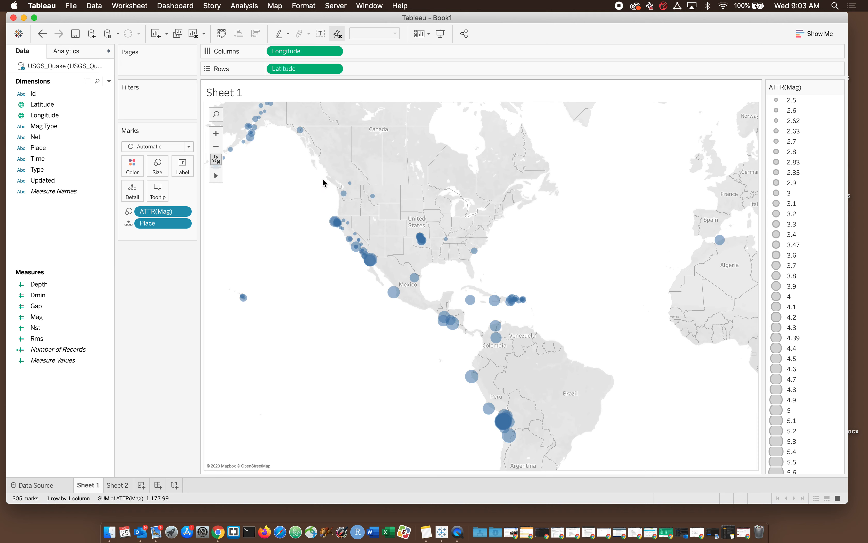
pyautogui.moveTo(320, 176); pyautogui.dragTo(497, 283)
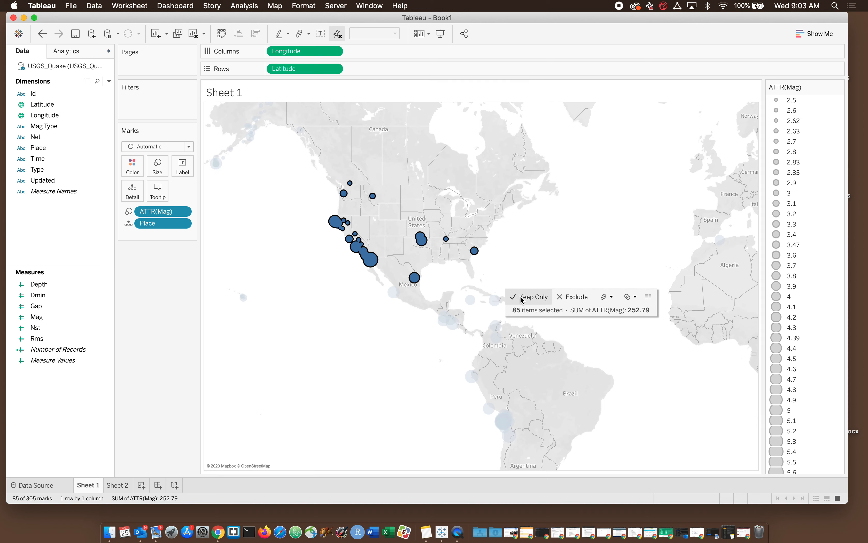
pyautogui.click(530, 297)
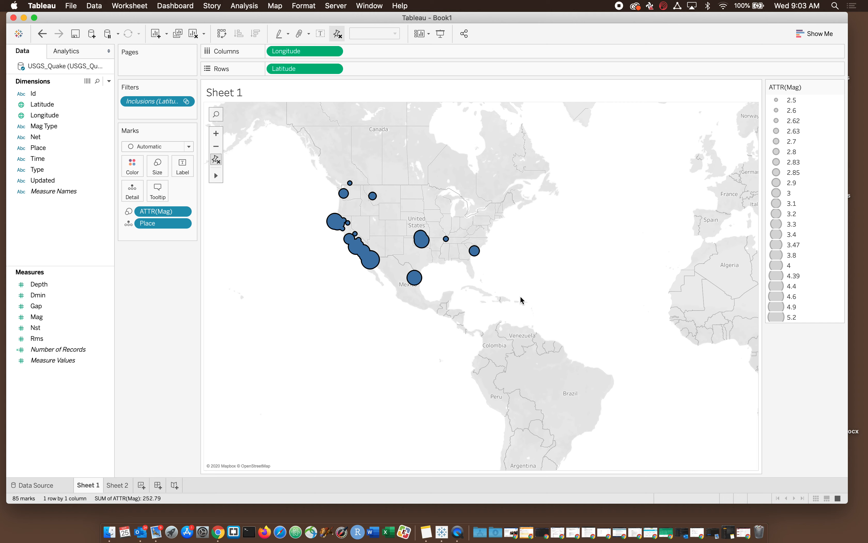
# Step: Examine the details of the remaining filtered earthquake marks at a closer zoom
pyautogui.moveTo(477, 254)
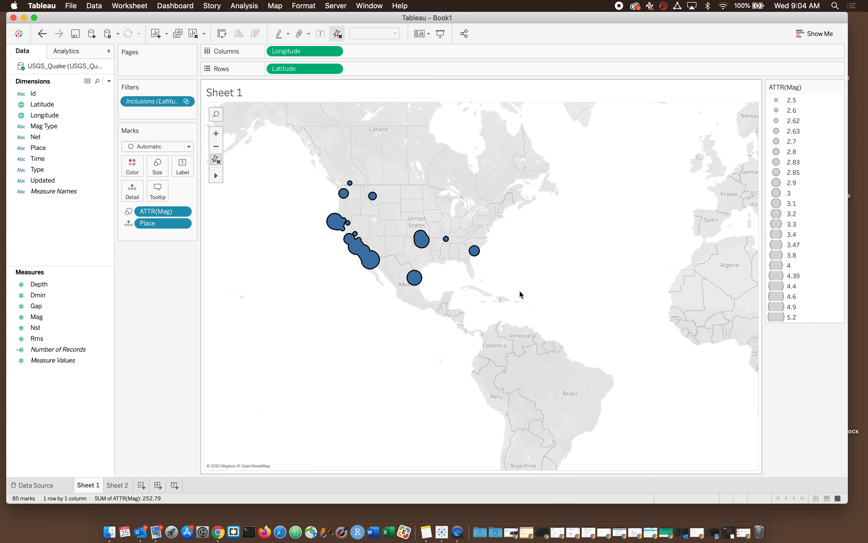
pyautogui.moveTo(413, 240)
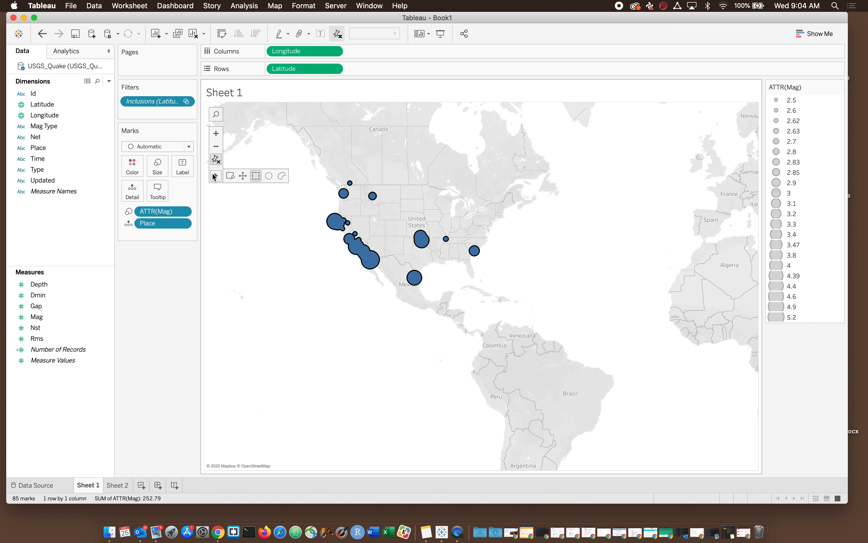
pyautogui.click(243, 176)
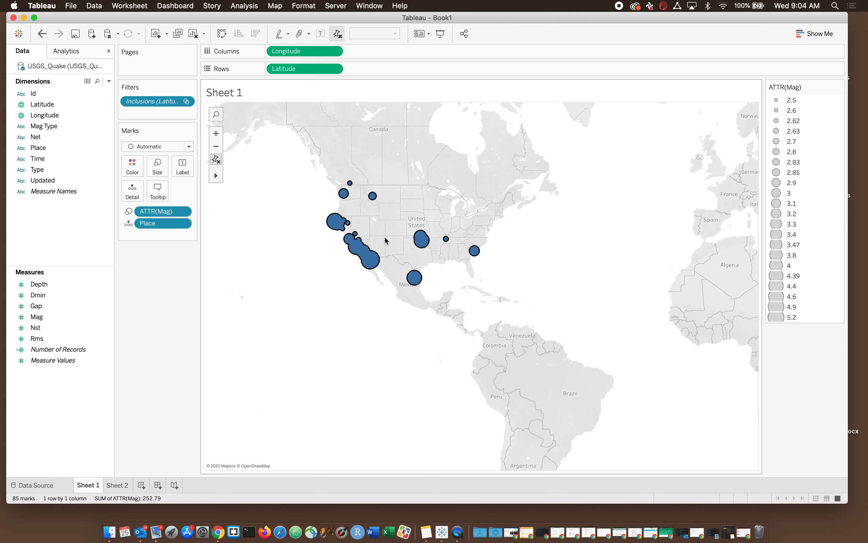
pyautogui.moveTo(351, 257)
pyautogui.click(215, 133)
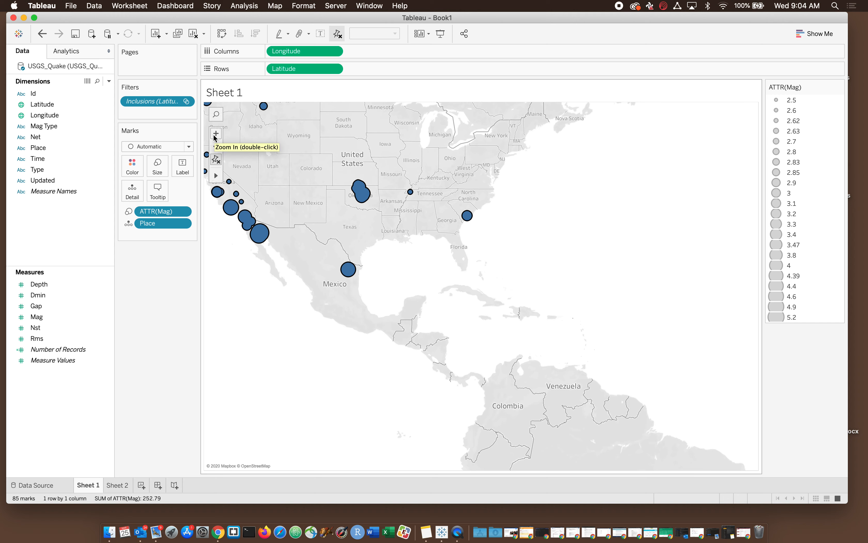
pyautogui.moveTo(253, 235)
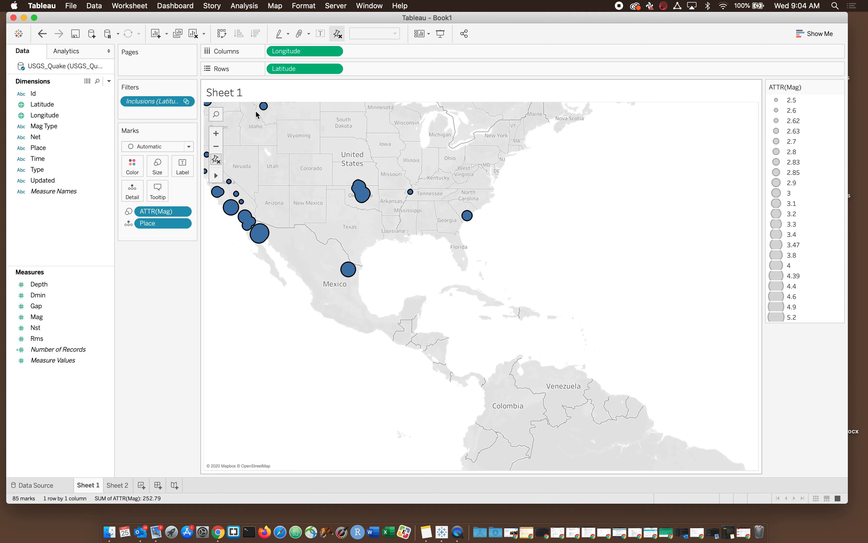
# Step: Turn on the Terrain and Coastline layers of the background map
pyautogui.click(272, 5)
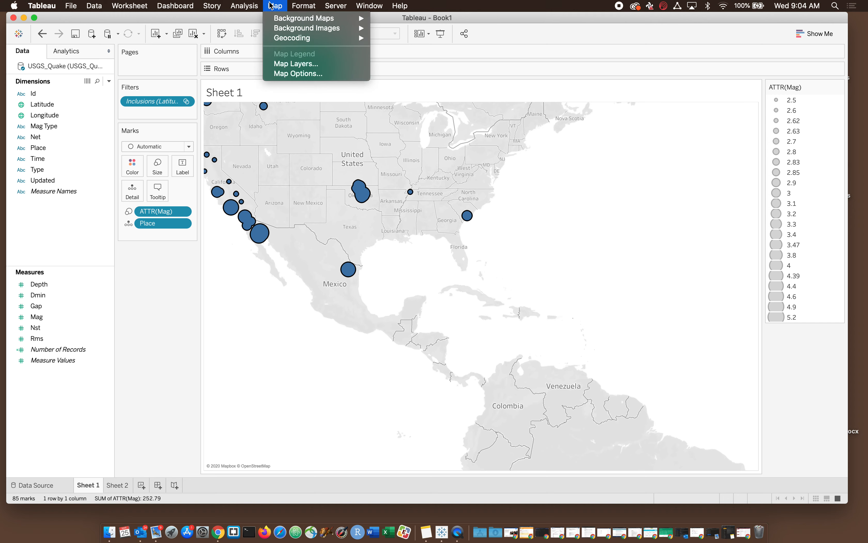
pyautogui.click(286, 65)
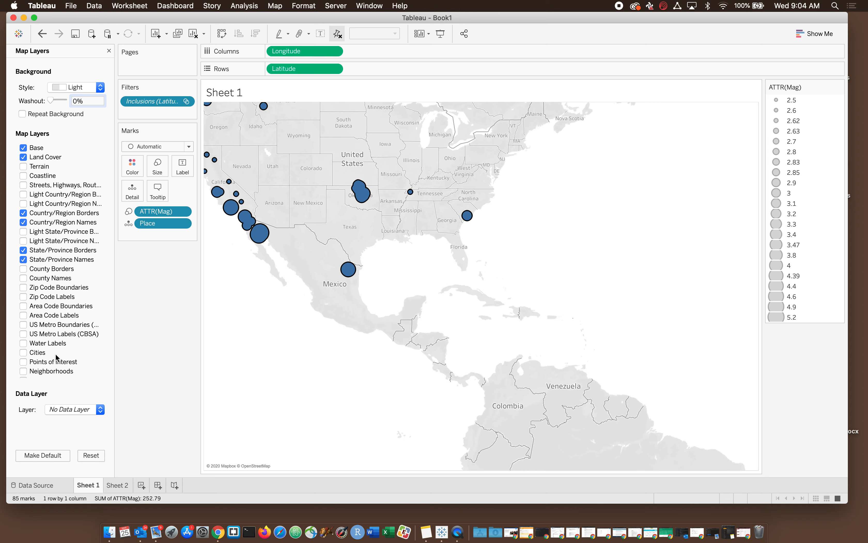
pyautogui.click(24, 166)
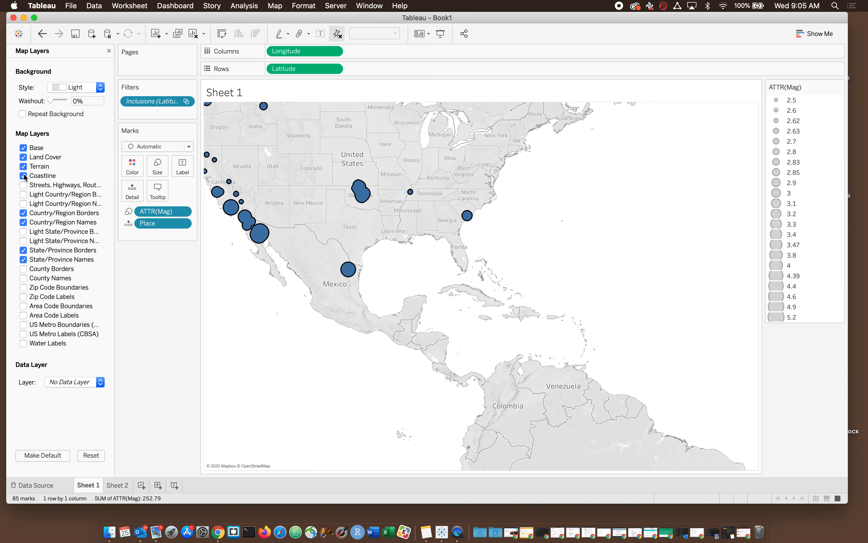
# Step: Try the Normal, Dark and Satellite background map styles, and settle on the Outdoors style
pyautogui.click(64, 88)
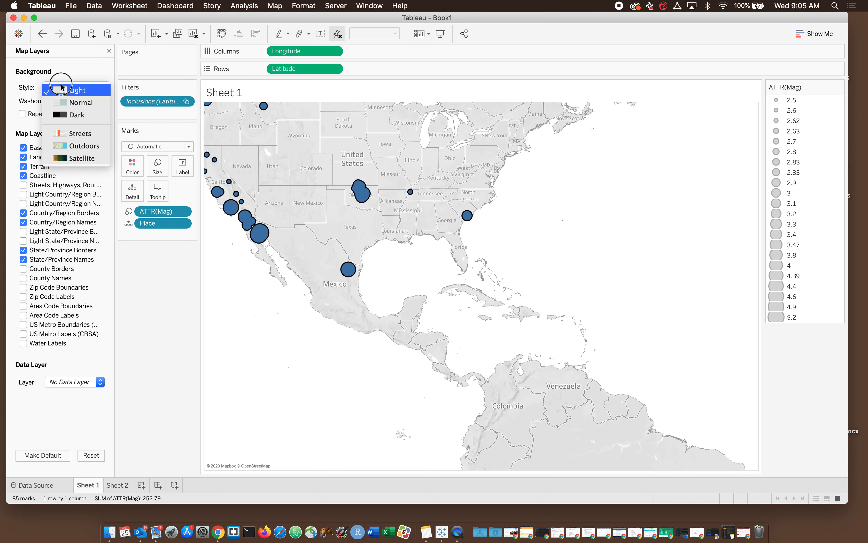
pyautogui.click(72, 102)
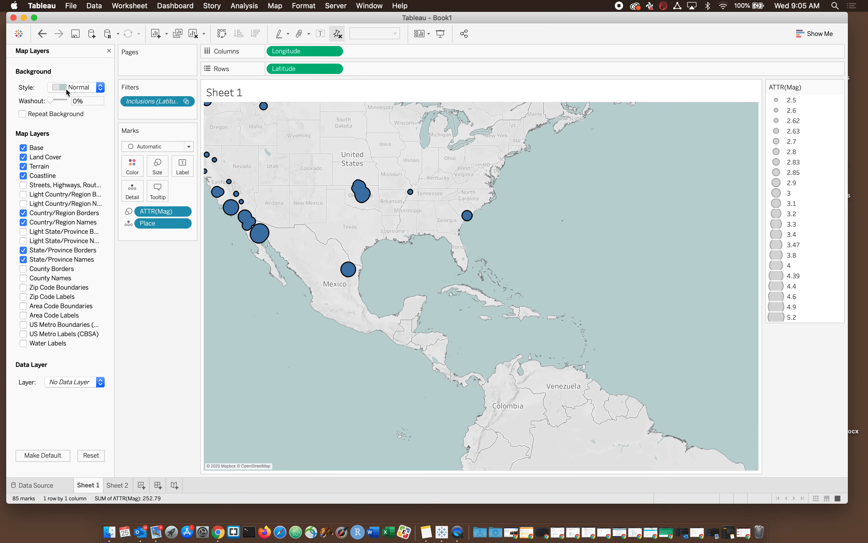
pyautogui.click(66, 88)
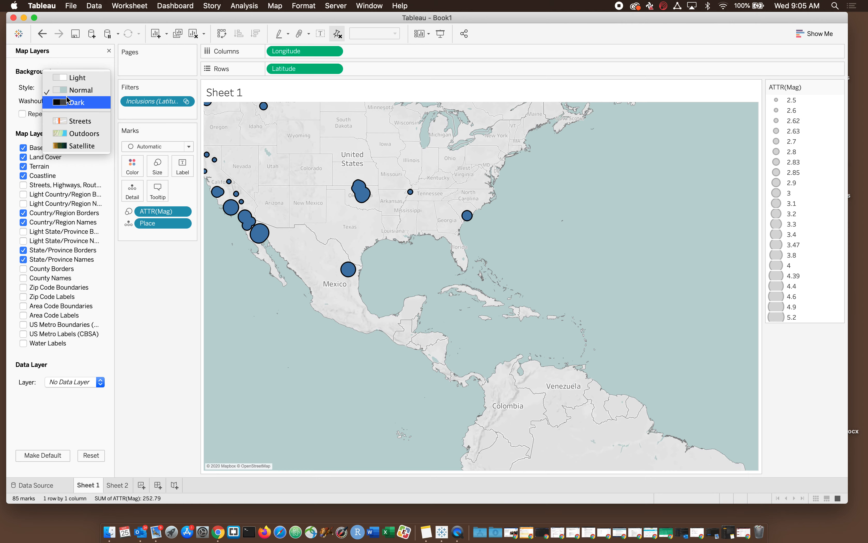
pyautogui.click(67, 96)
pyautogui.click(67, 88)
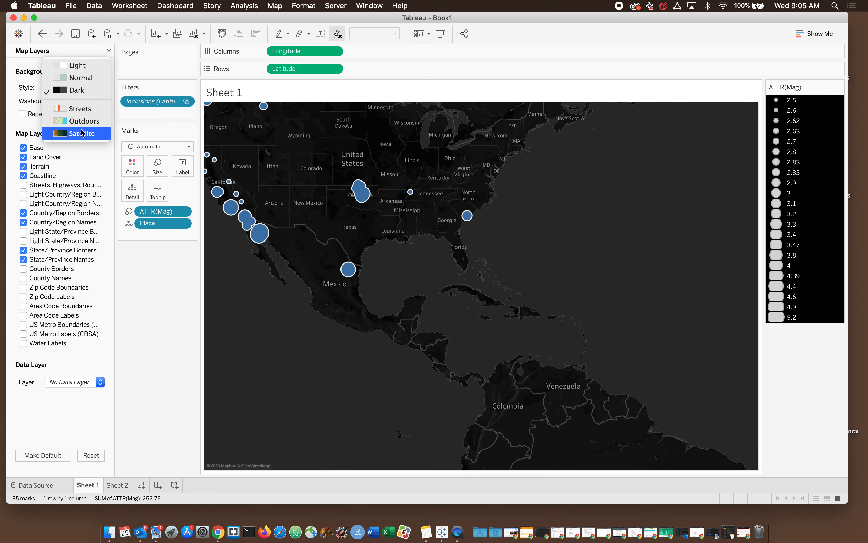
pyautogui.click(82, 133)
pyautogui.click(71, 90)
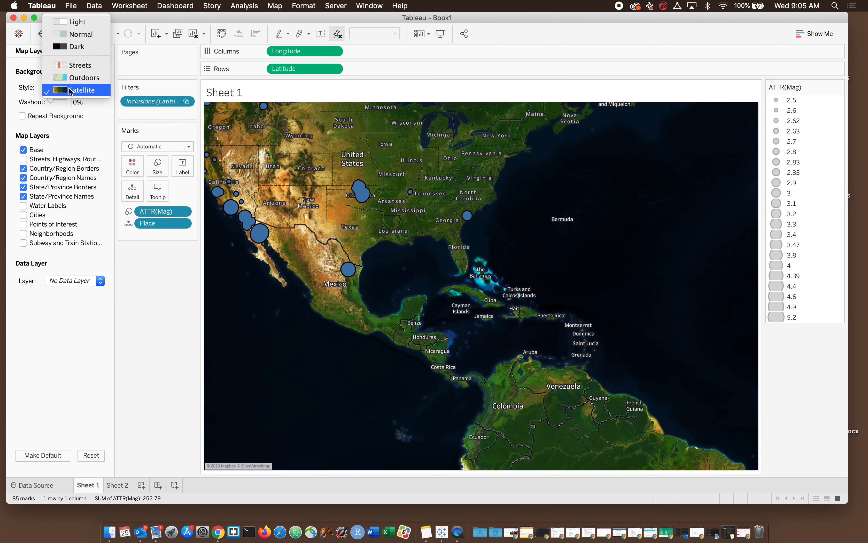
pyautogui.click(71, 78)
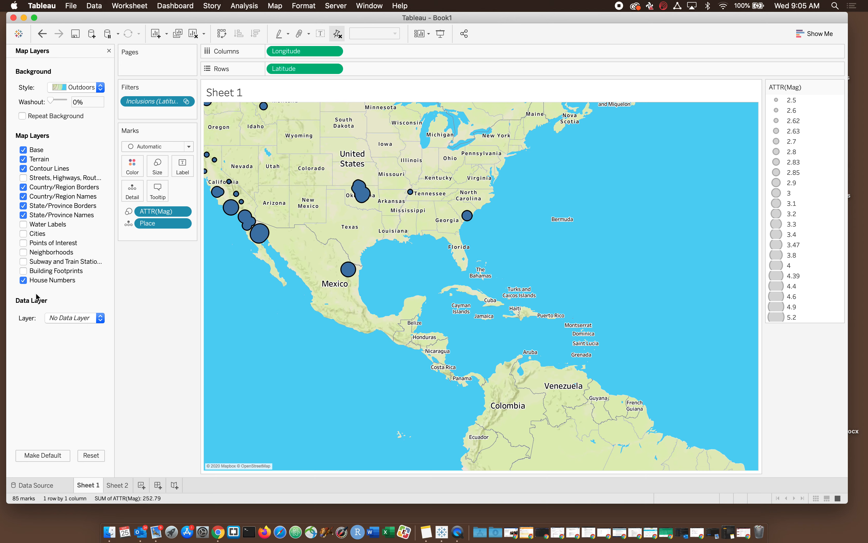
# Step: Add the US Population data layer to the map
pyautogui.click(80, 318)
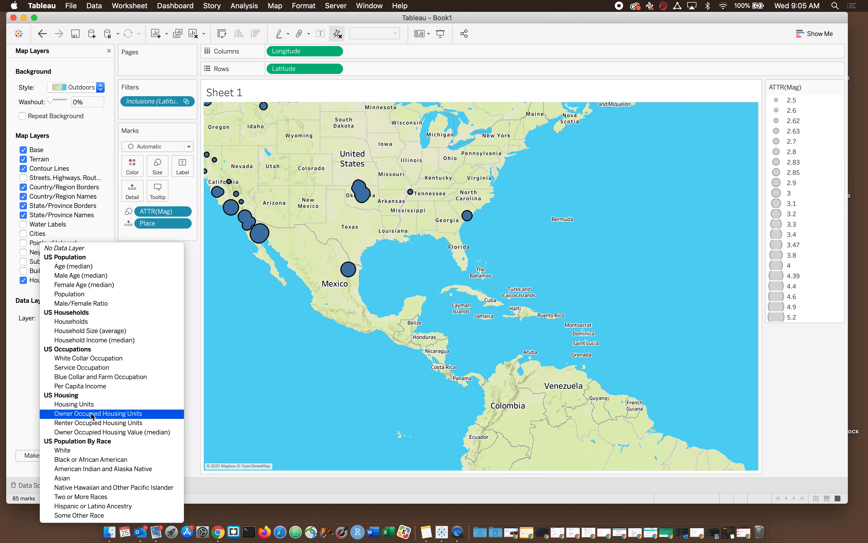
pyautogui.click(95, 294)
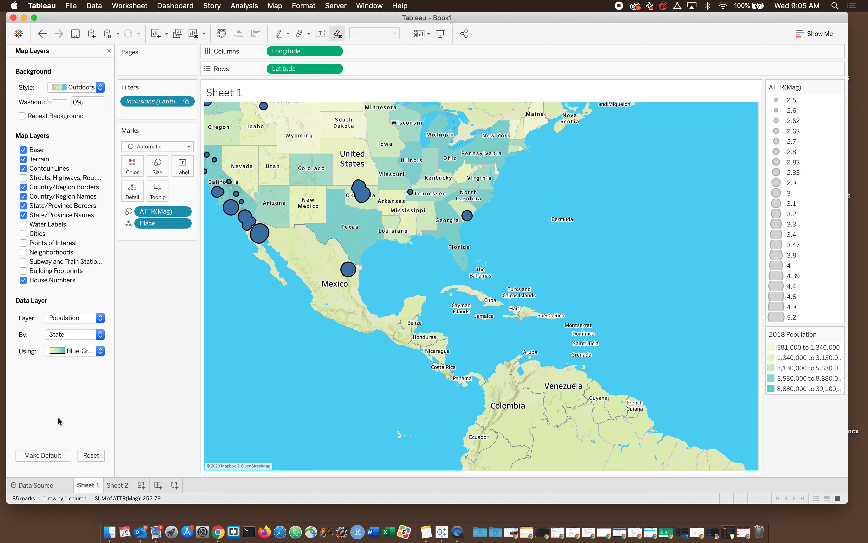
# Step: Select the cluster of marks around Oklahoma with a rectangular selection and keep only those
pyautogui.moveTo(225, 124)
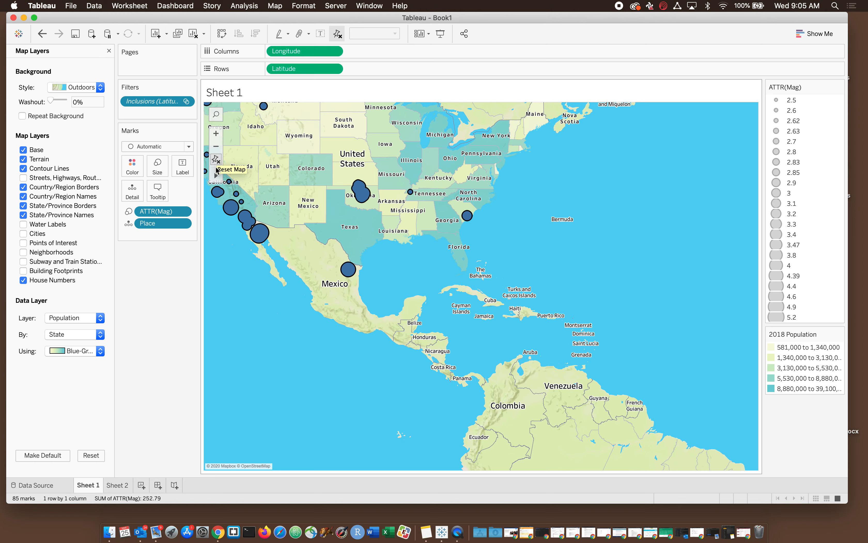
pyautogui.moveTo(215, 175)
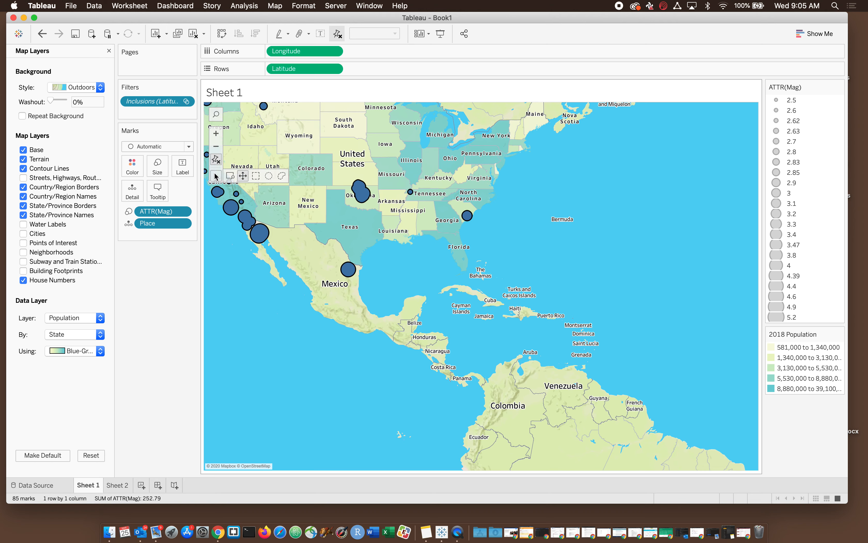
pyautogui.click(255, 176)
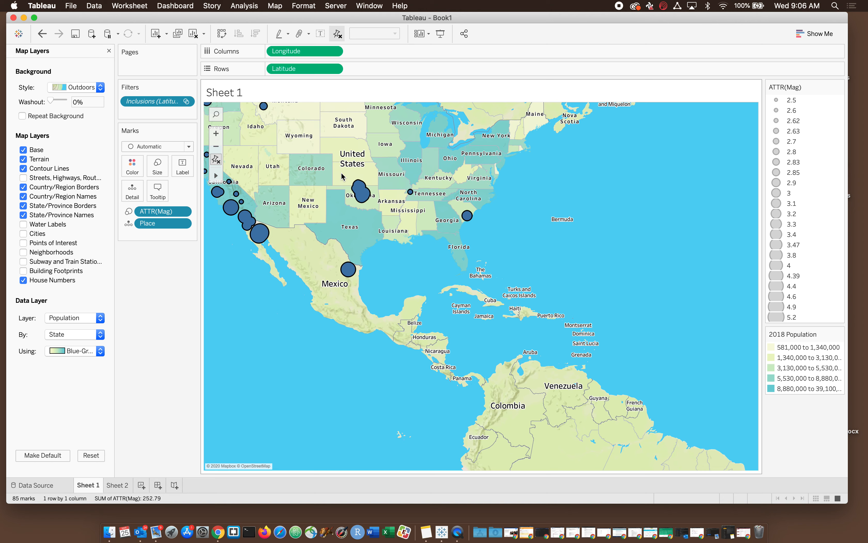
pyautogui.moveTo(344, 175); pyautogui.dragTo(381, 218)
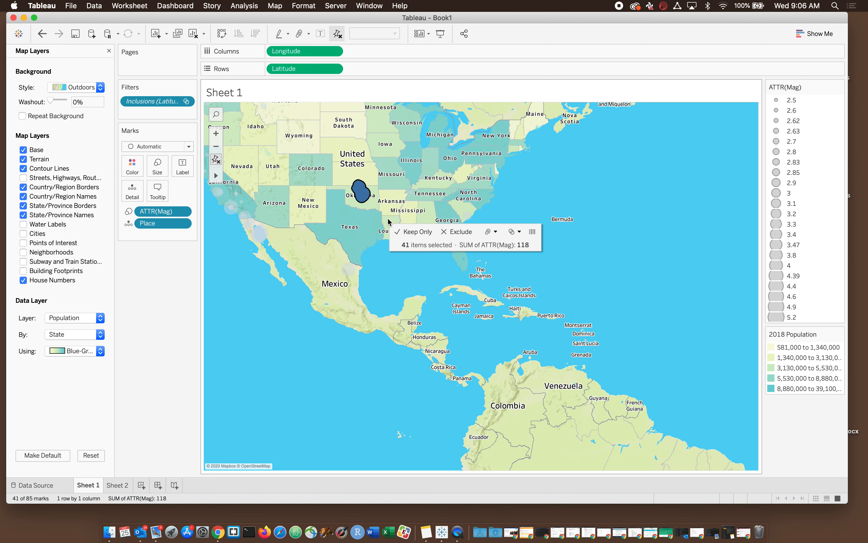
pyautogui.click(419, 232)
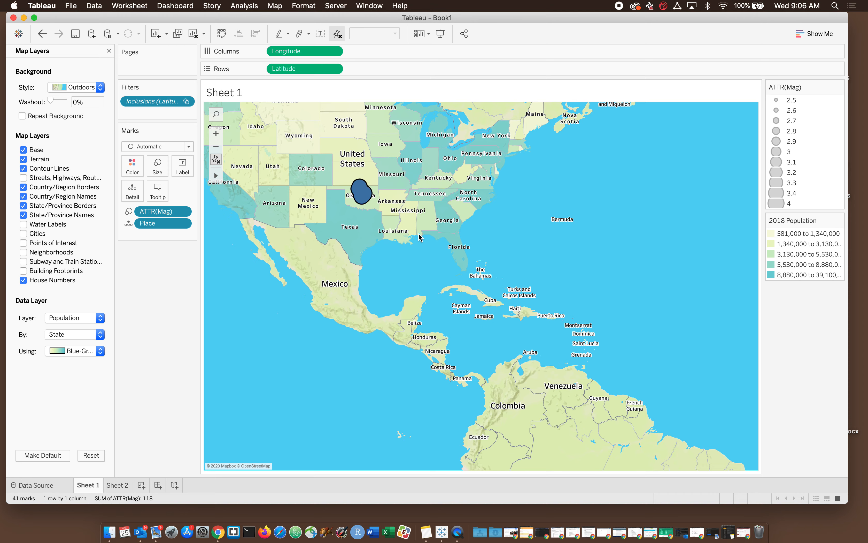
# Step: Center the map on the Oklahoma earthquake cluster at a closer zoom so the individual marks can be told apart
pyautogui.click(216, 133)
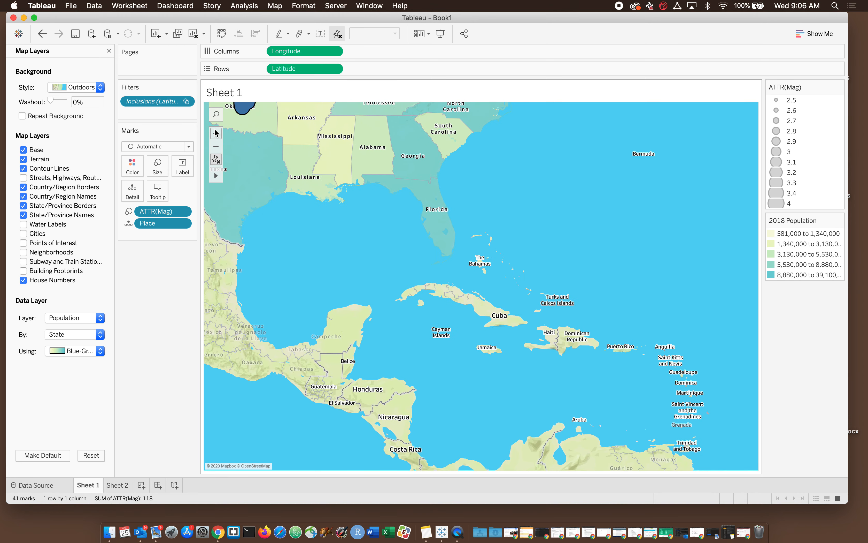
pyautogui.click(216, 133)
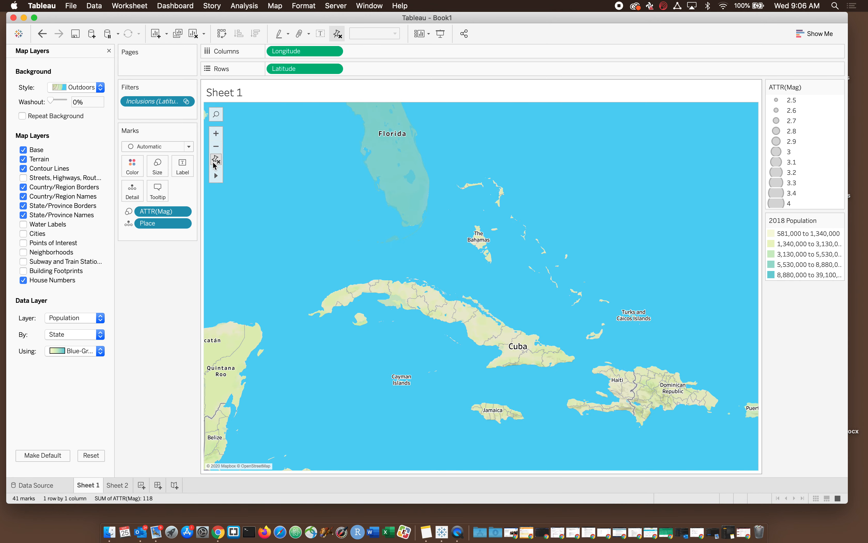
pyautogui.moveTo(216, 175)
pyautogui.click(244, 176)
pyautogui.moveTo(243, 145); pyautogui.dragTo(443, 251)
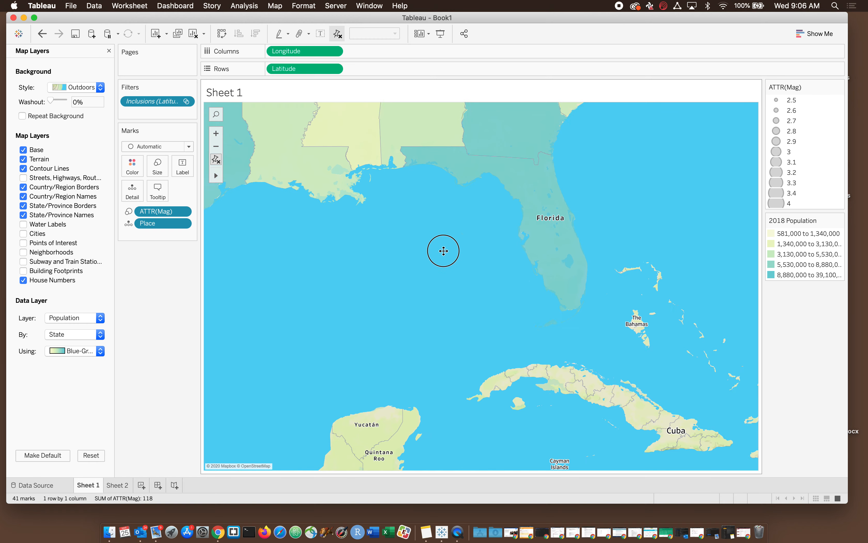
pyautogui.scroll(-3, 443, 251)
pyautogui.scroll(-3, 366, 301)
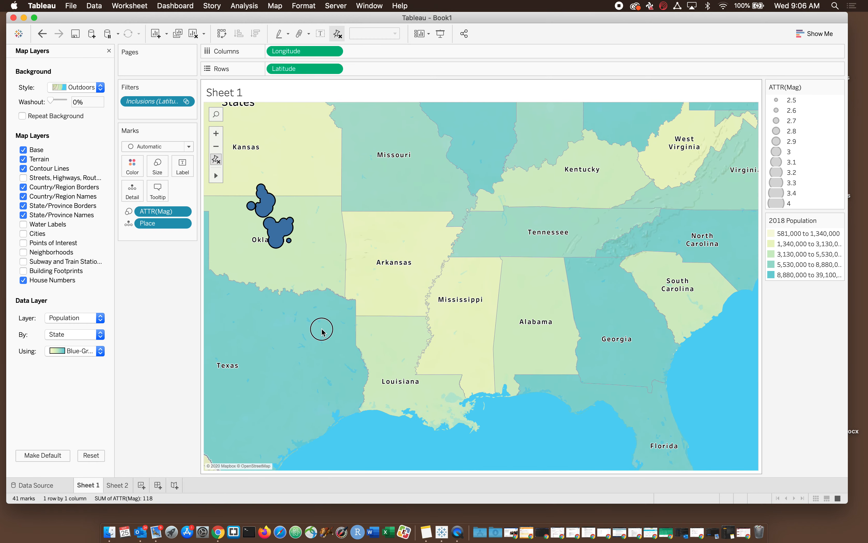
pyautogui.moveTo(322, 329); pyautogui.dragTo(523, 412)
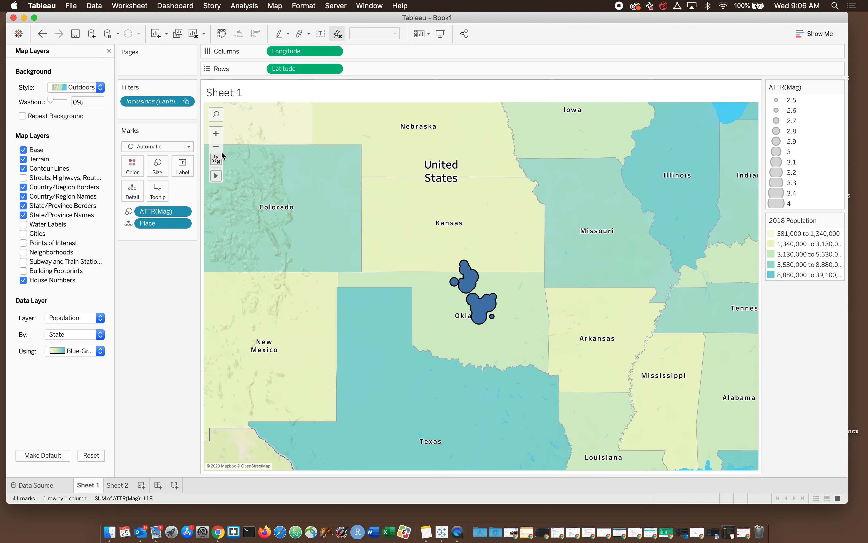
pyautogui.click(216, 134)
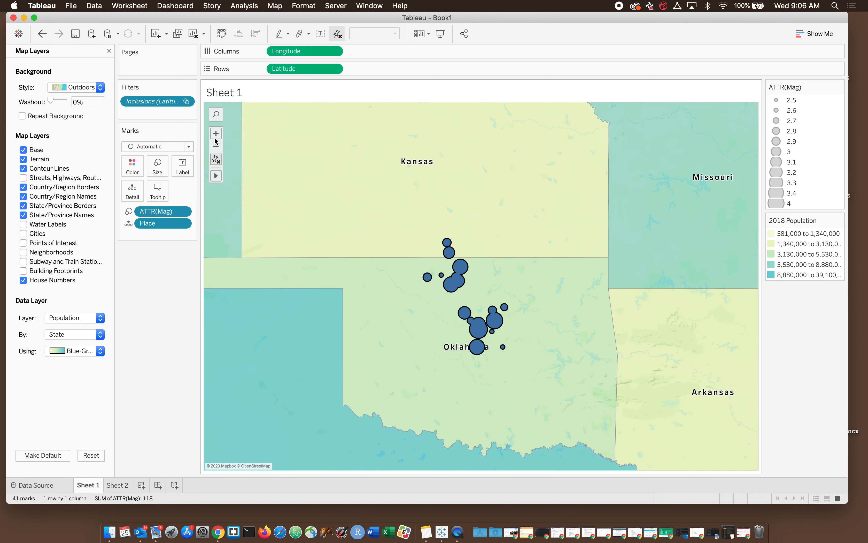
# Step: Set the opacity of the earthquake marks to 46% and inspect the details of overlapping marks in northern Oklahoma
pyautogui.click(129, 173)
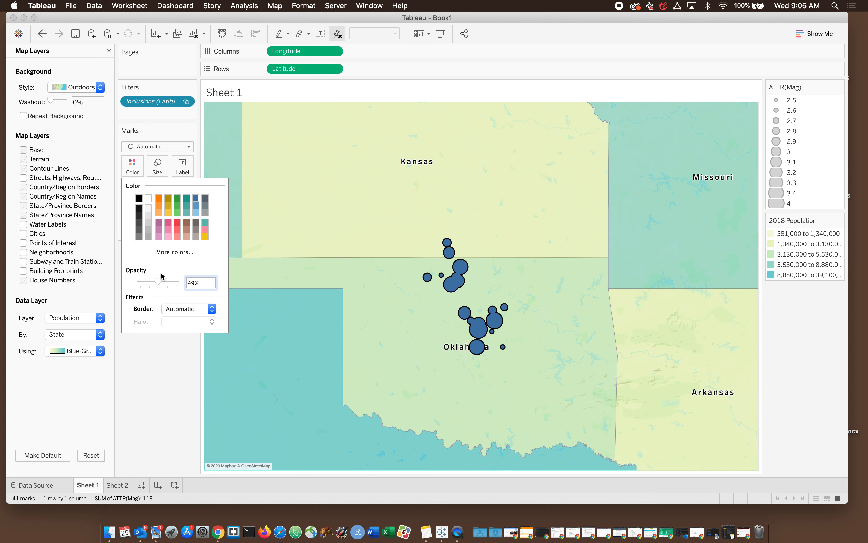
pyautogui.click(155, 379)
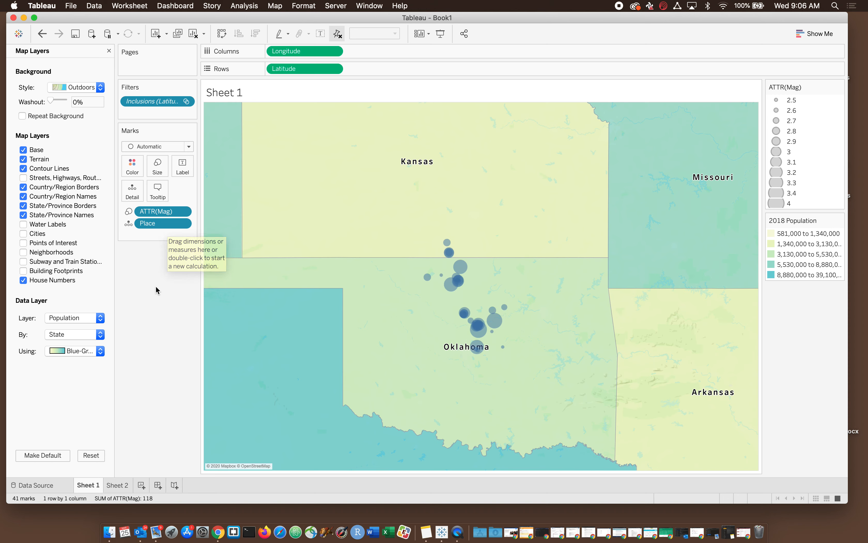
pyautogui.moveTo(463, 266)
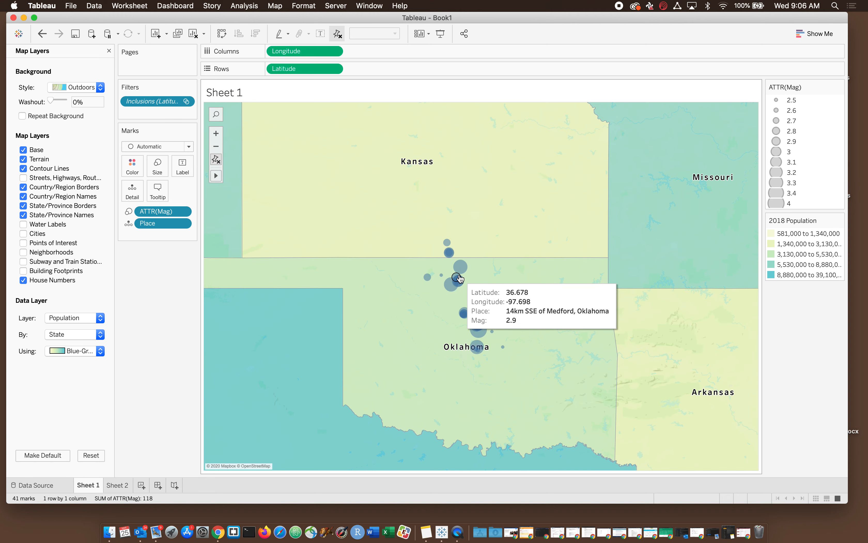
pyautogui.moveTo(448, 244)
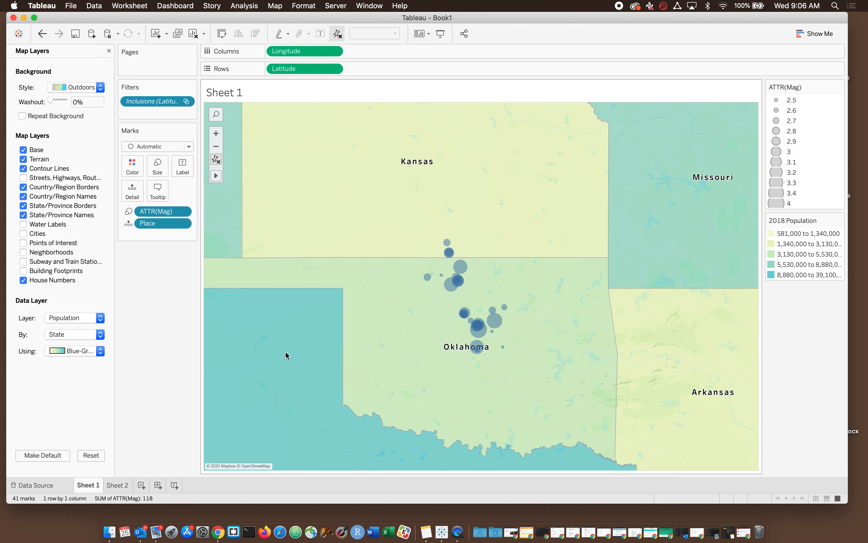
# Step: Show the Cities layer on the map and break the Population data layer down by Census Tract
pyautogui.click(23, 234)
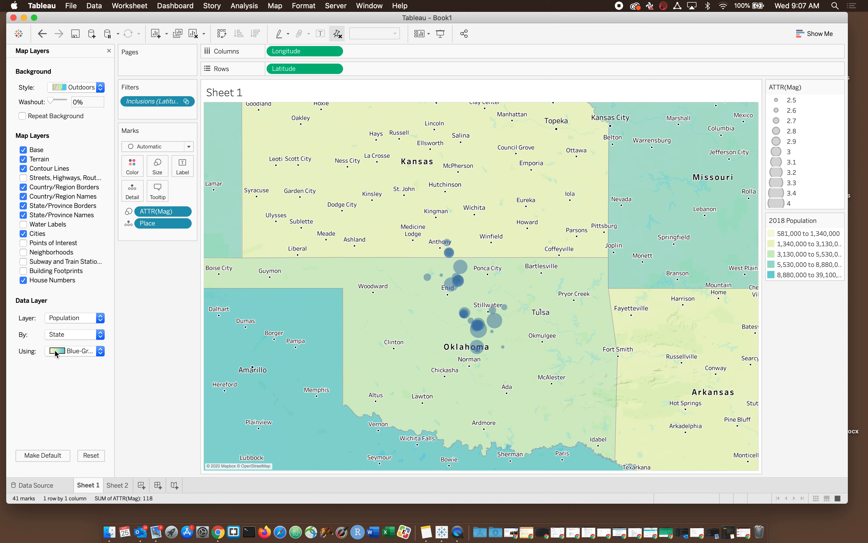
pyautogui.click(69, 336)
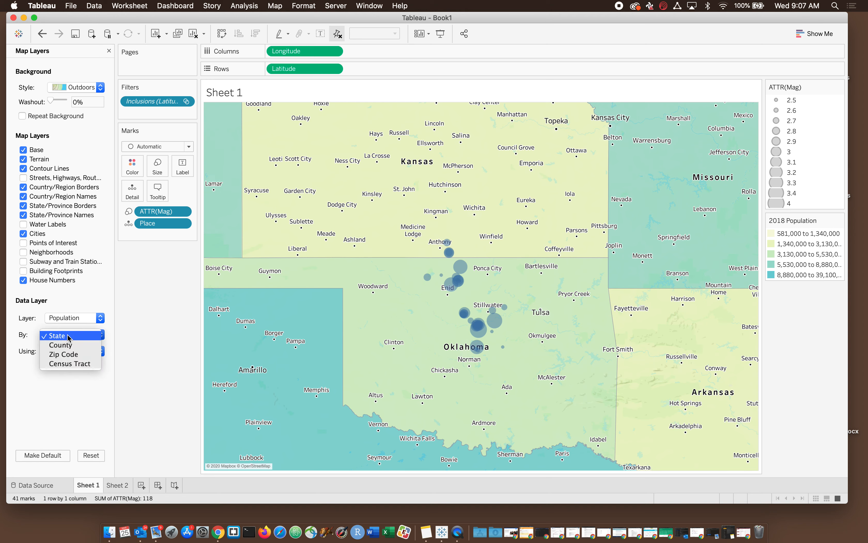
pyautogui.click(77, 364)
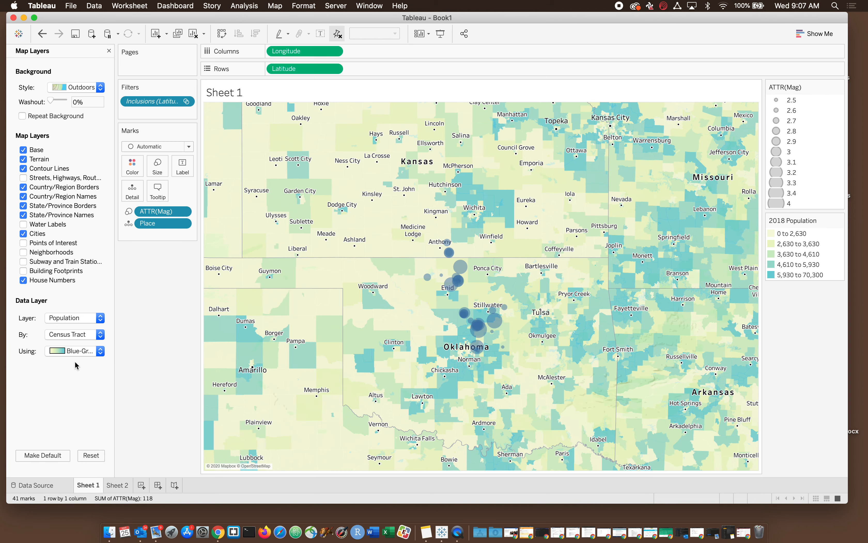
pyautogui.click(58, 321)
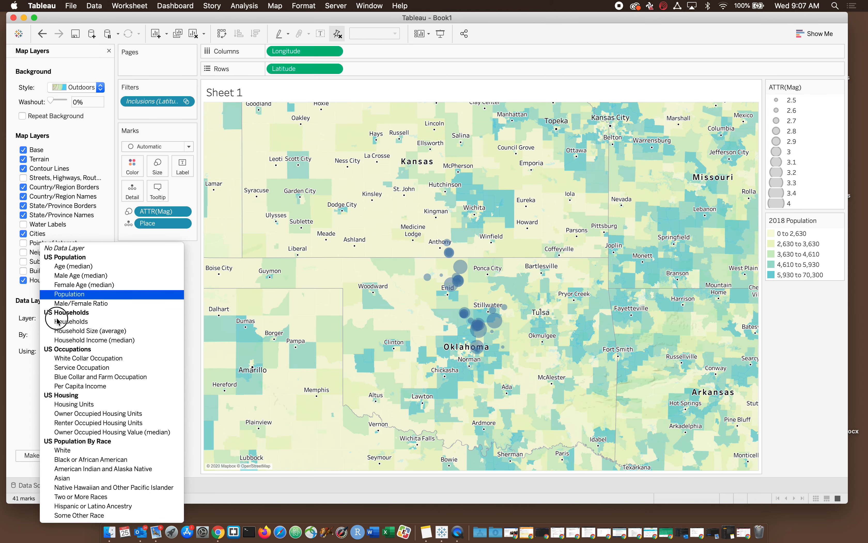
pyautogui.click(19, 317)
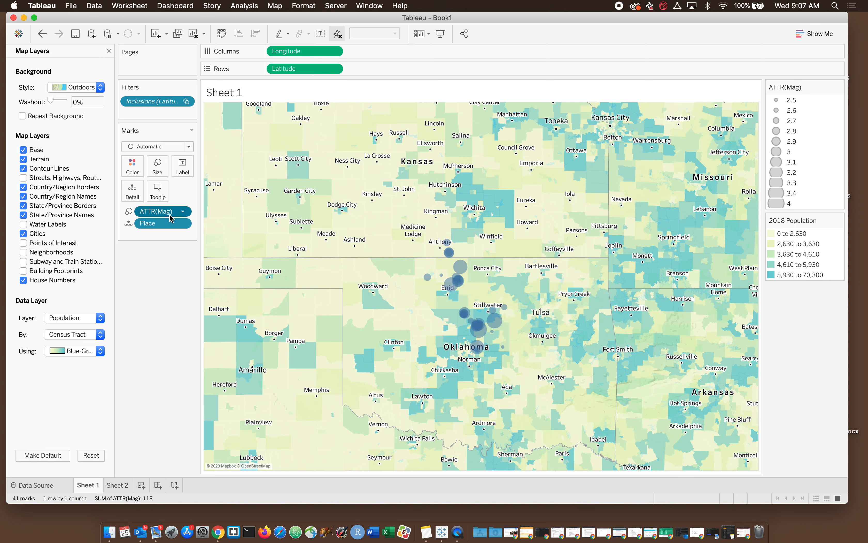
# Step: Color the earthquake marks red so they stand out from the population shading
pyautogui.click(132, 171)
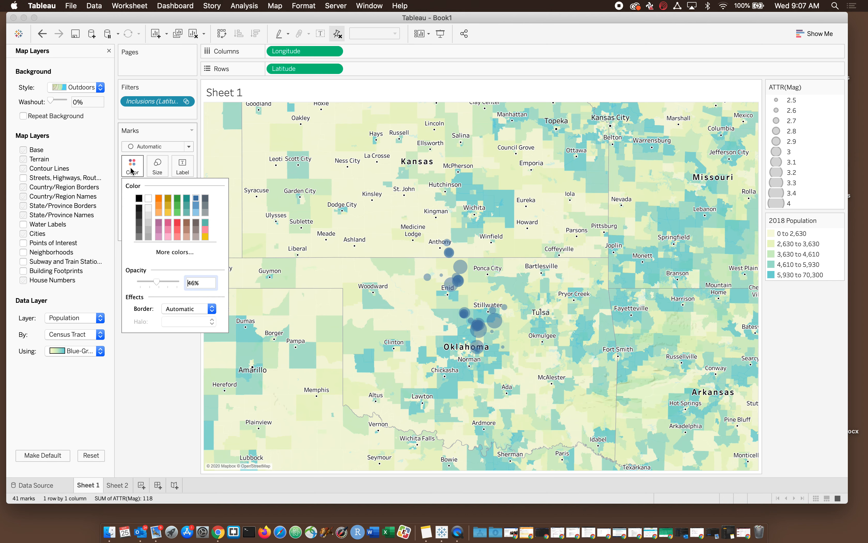
pyautogui.click(176, 222)
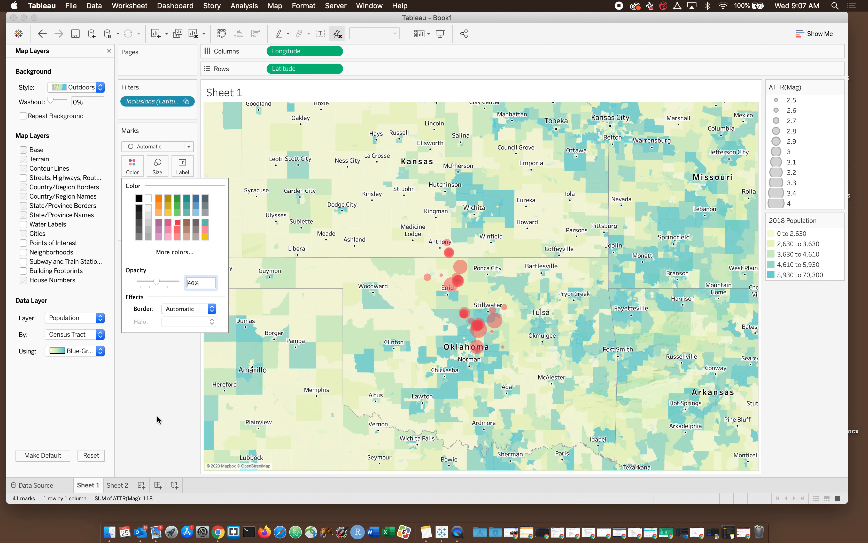
pyautogui.click(149, 379)
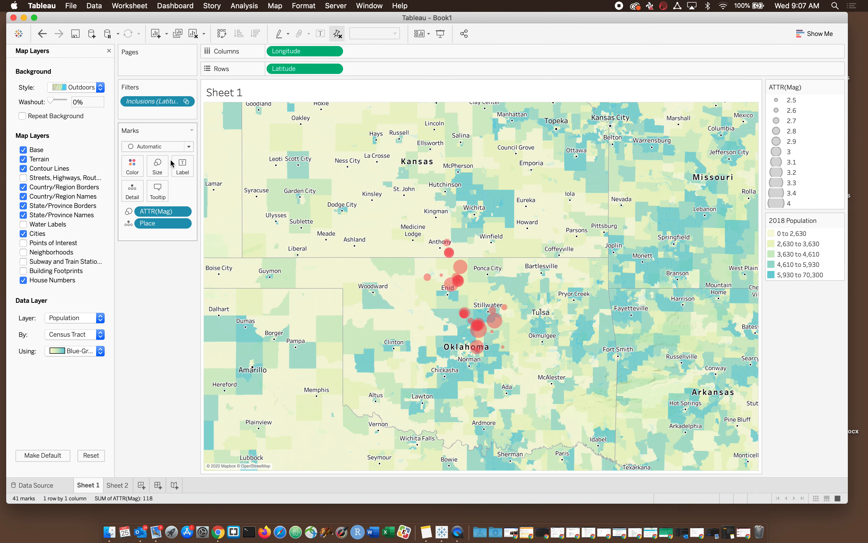
pyautogui.click(215, 133)
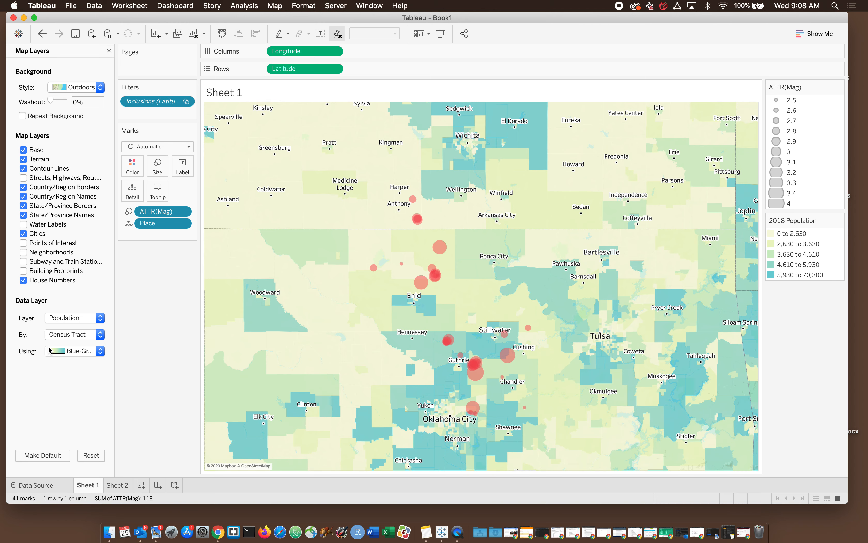
# Step: Switch the map's data layer to Household Income (median) and inspect earthquake marks near Perkins, Oklahoma City and Enid against it
pyautogui.click(85, 318)
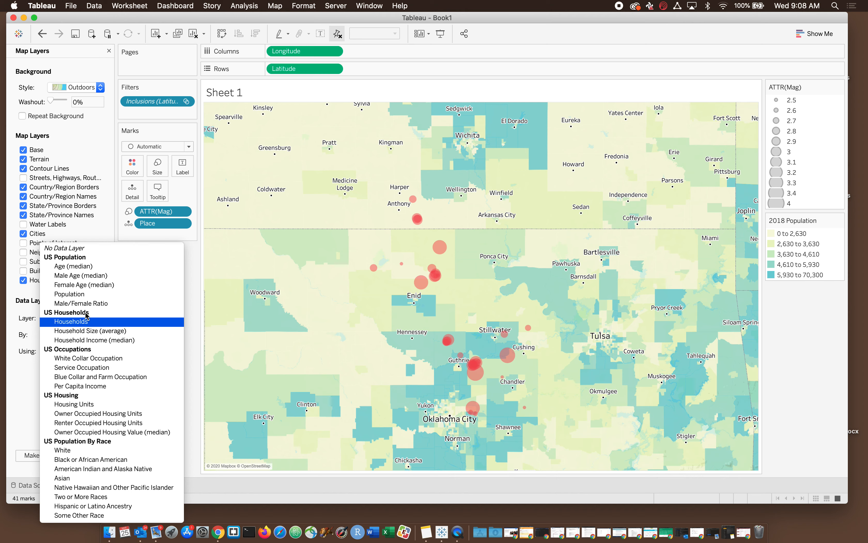
pyautogui.click(91, 340)
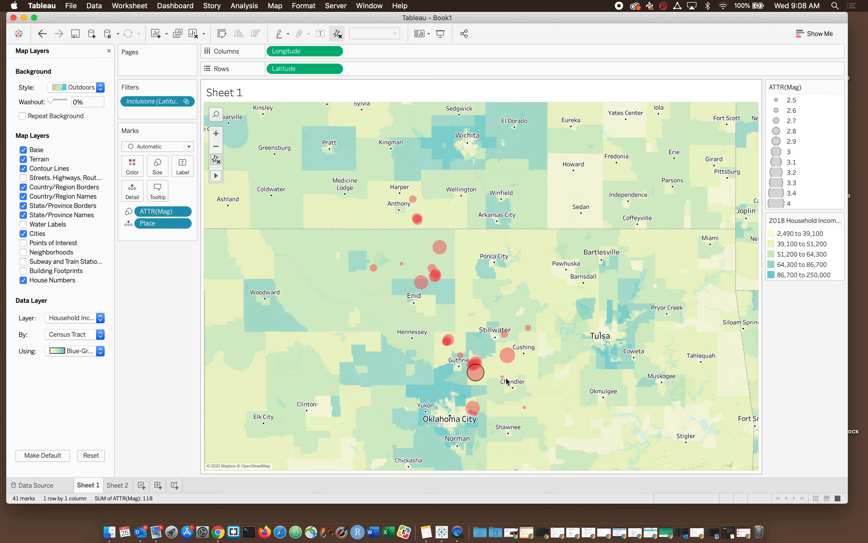
pyautogui.moveTo(508, 359)
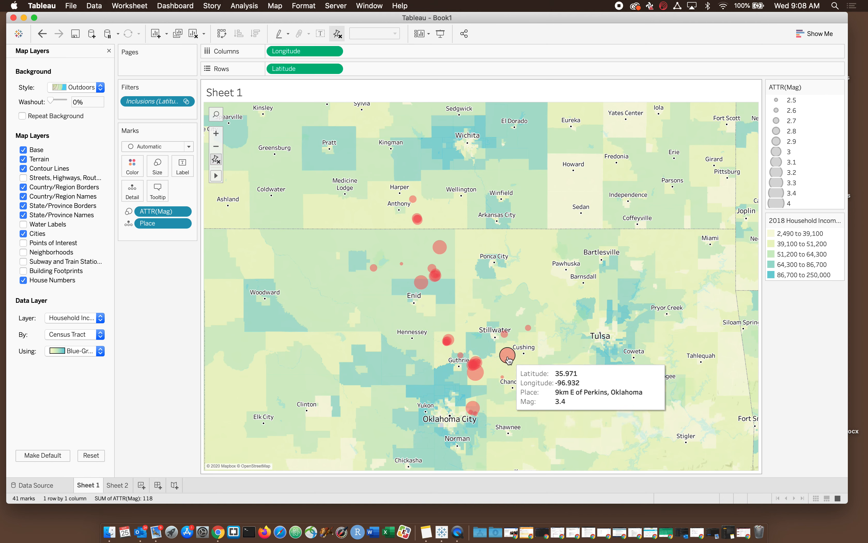
pyautogui.moveTo(471, 415)
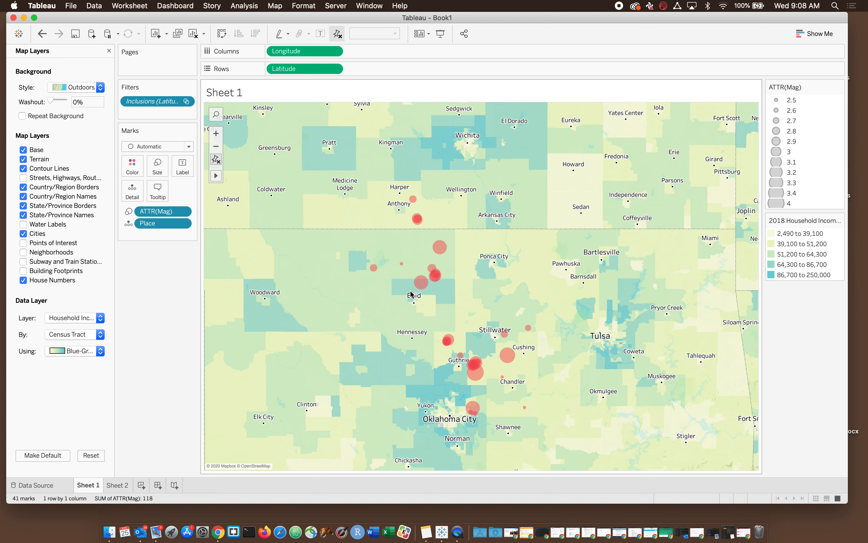
pyautogui.moveTo(422, 284)
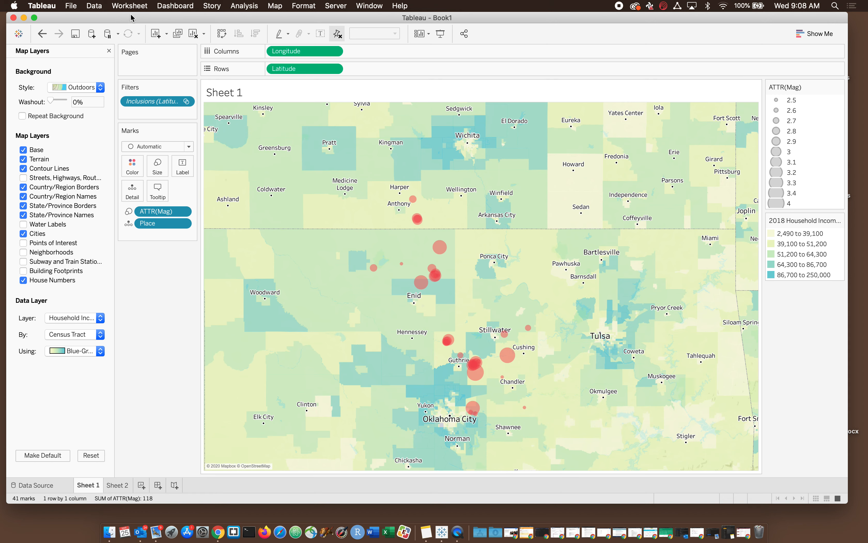
# Step: Export the worksheet as a PNG image named OklahomaMap1 to the Desktop, keeping the title, caption and legends
pyautogui.click(130, 5)
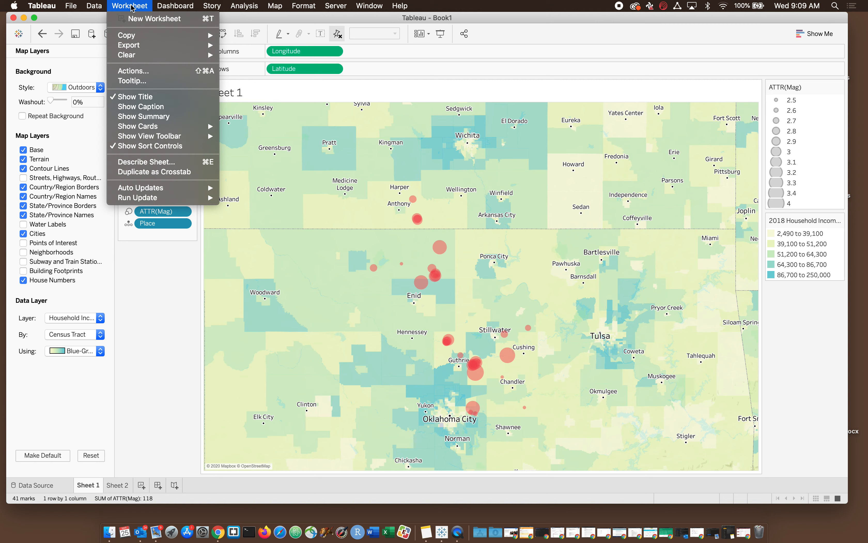
pyautogui.moveTo(123, 45)
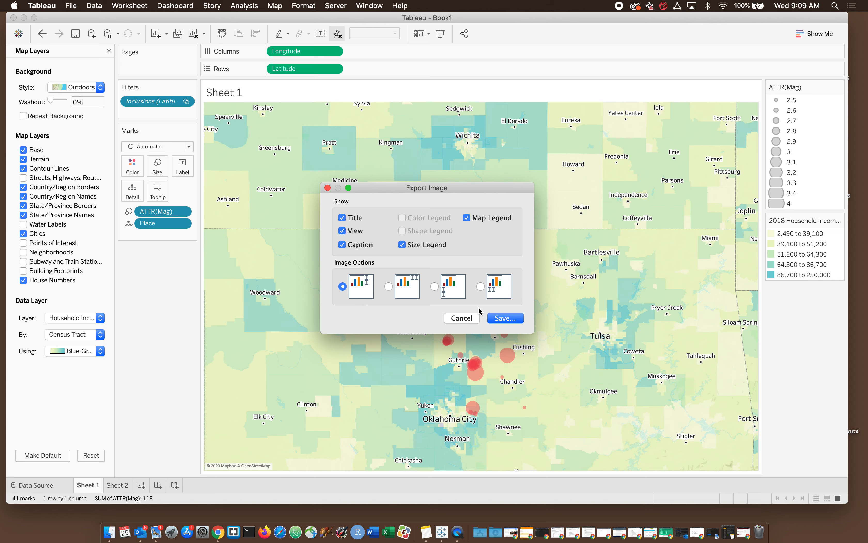
pyautogui.click(502, 319)
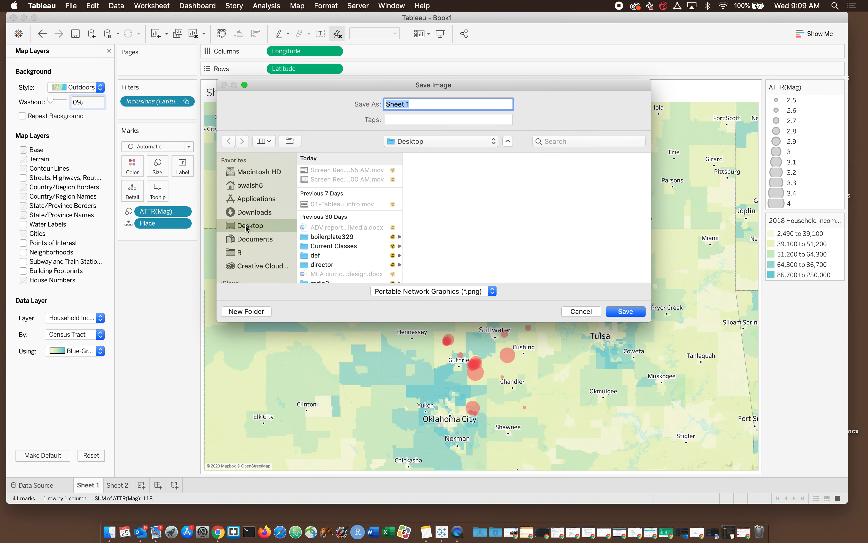
pyautogui.click(449, 291)
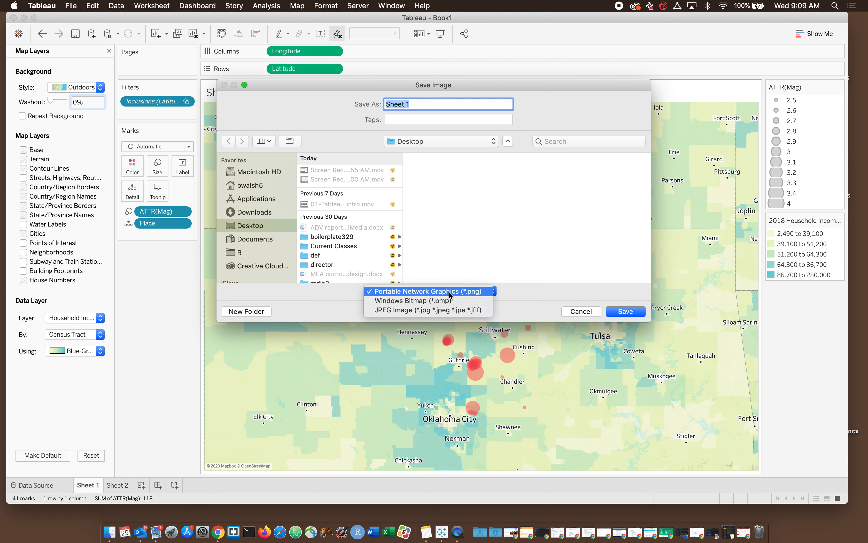
pyautogui.click(449, 291)
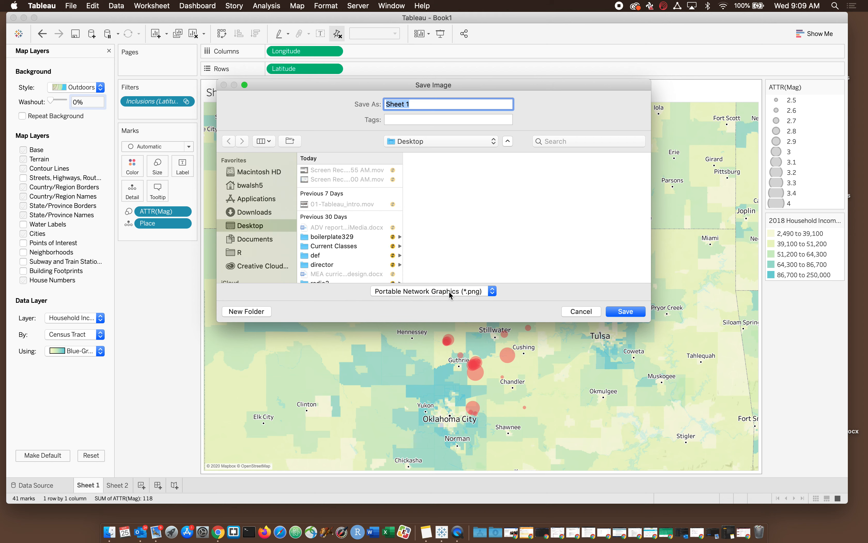
pyautogui.click(449, 291)
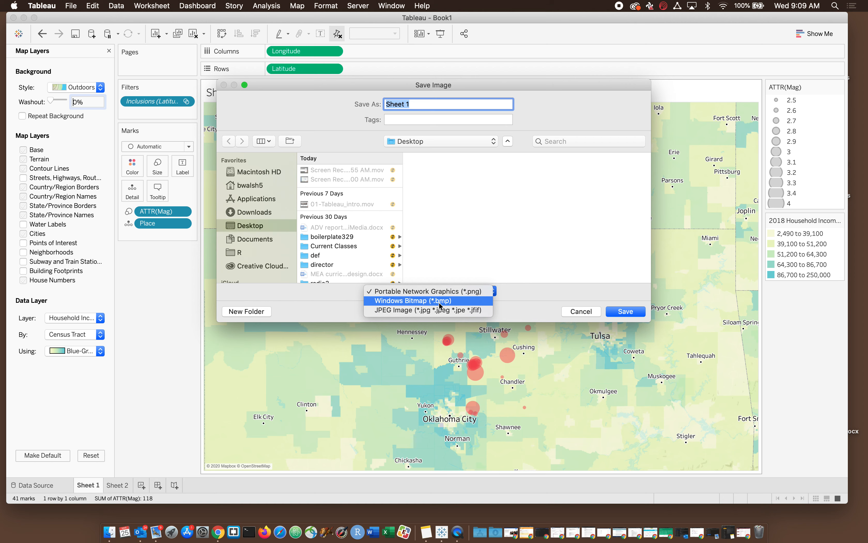
pyautogui.click(509, 302)
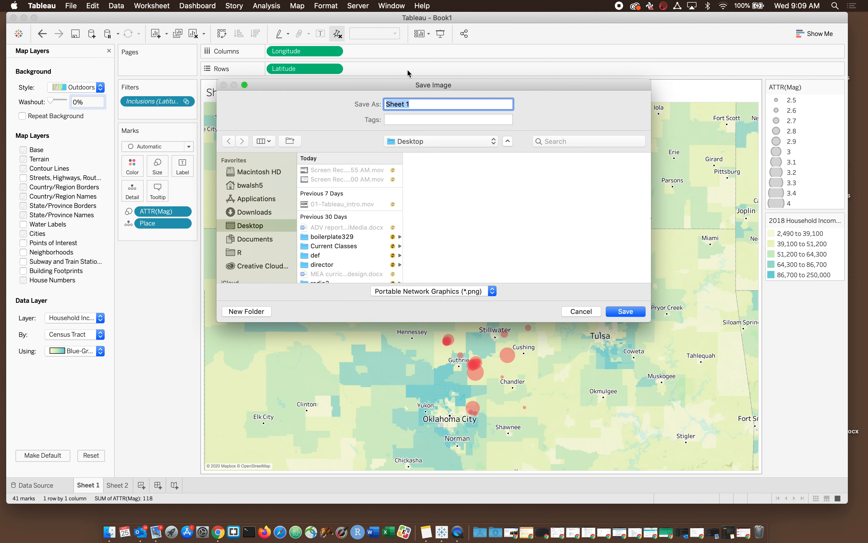
pyautogui.write('Ok')
pyautogui.press('BackSpace')
pyautogui.write('klahomaMap1')
pyautogui.press('Return')
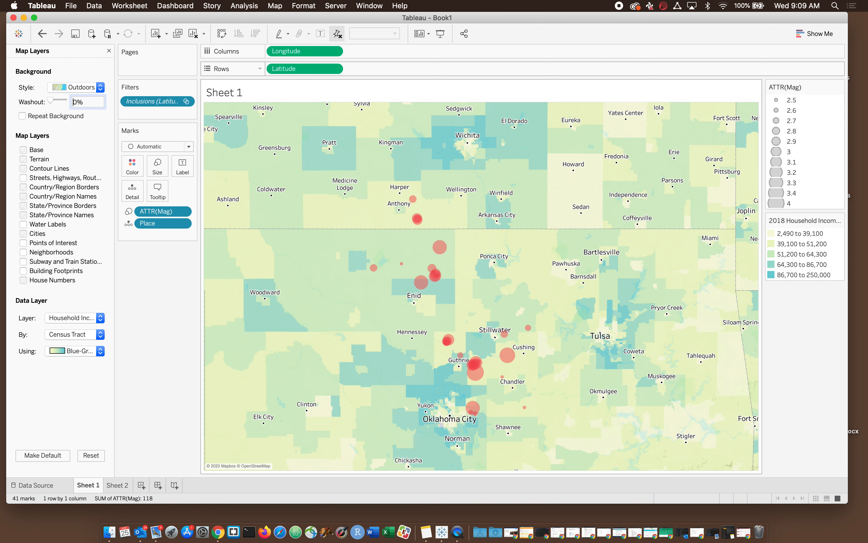
# Step: Open OklahomaMap1.png from the Desktop in Finder, check the exported map with its legends and caption, and return to Tableau
pyautogui.click(109, 531)
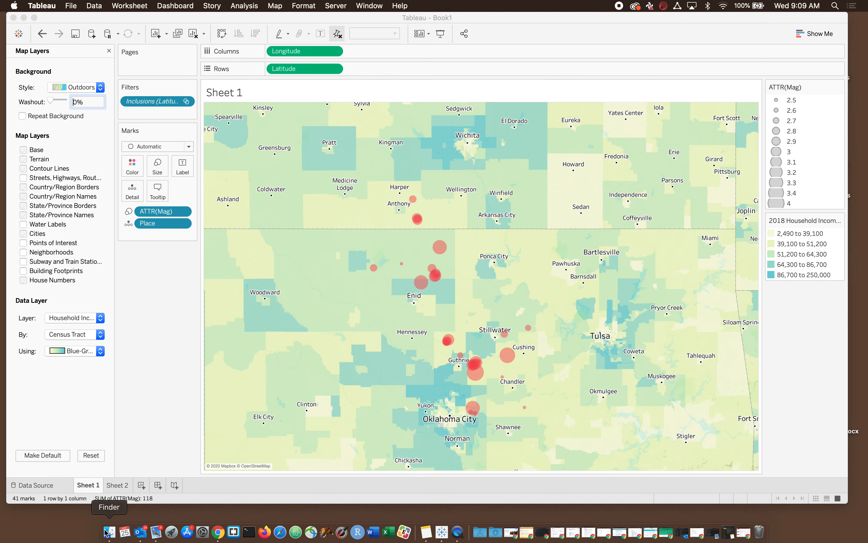
pyautogui.click(475, 118)
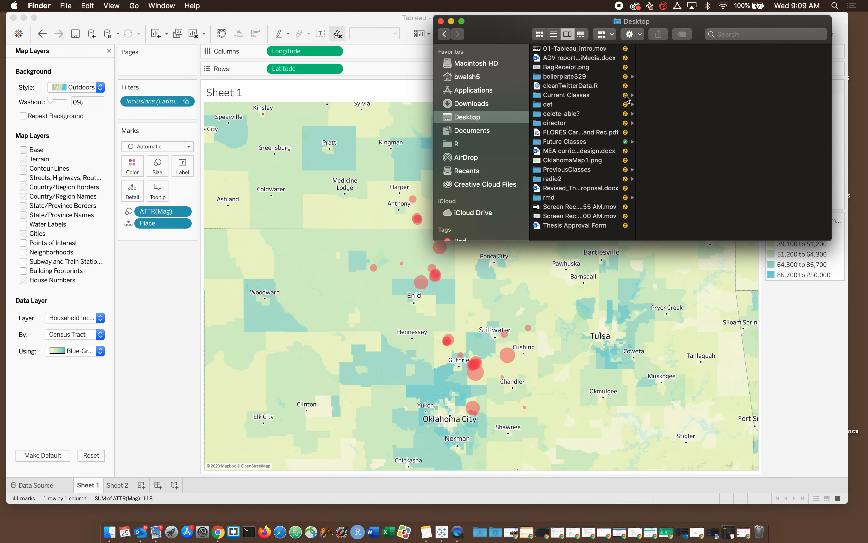
pyautogui.click(552, 161)
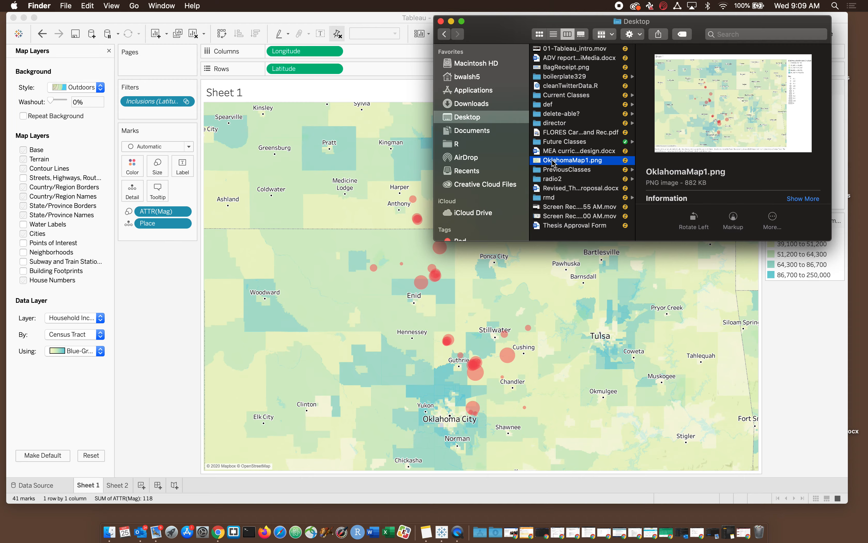
pyautogui.press('space')
pyautogui.doubleClick(552, 163)
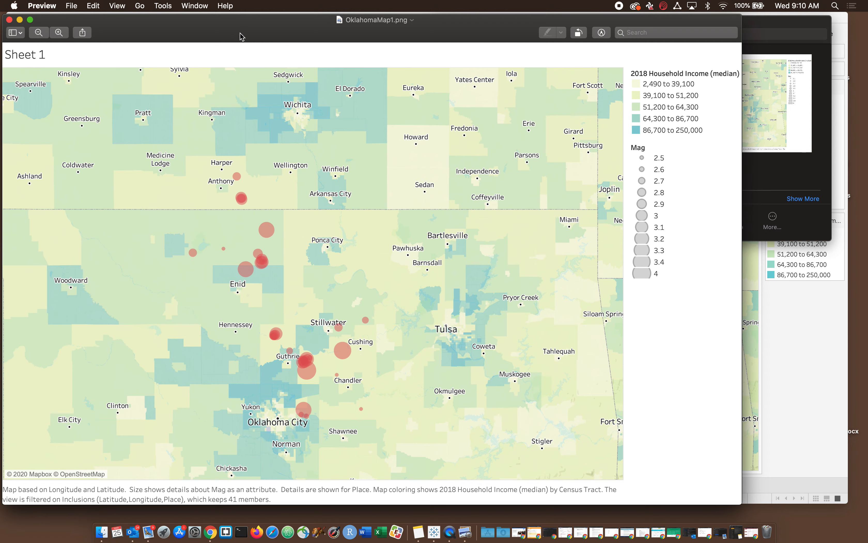
pyautogui.moveTo(240, 34); pyautogui.dragTo(306, 11)
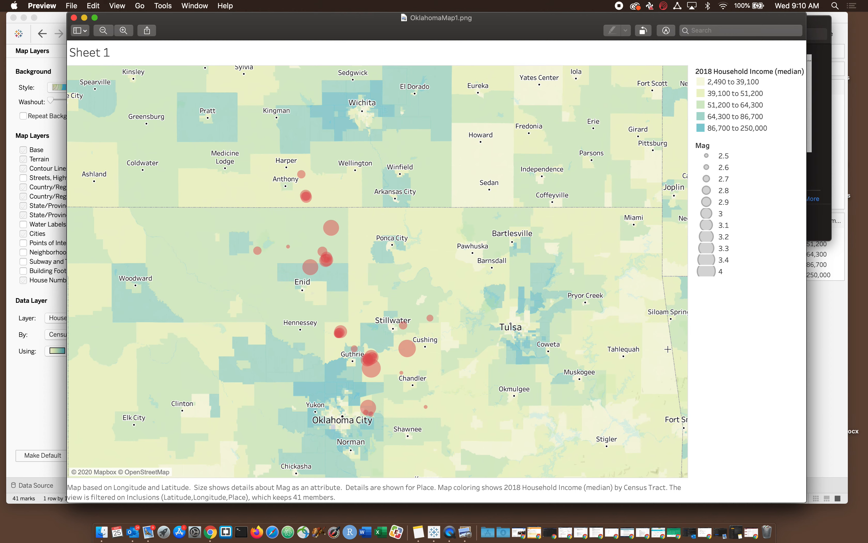
pyautogui.press('super+q')
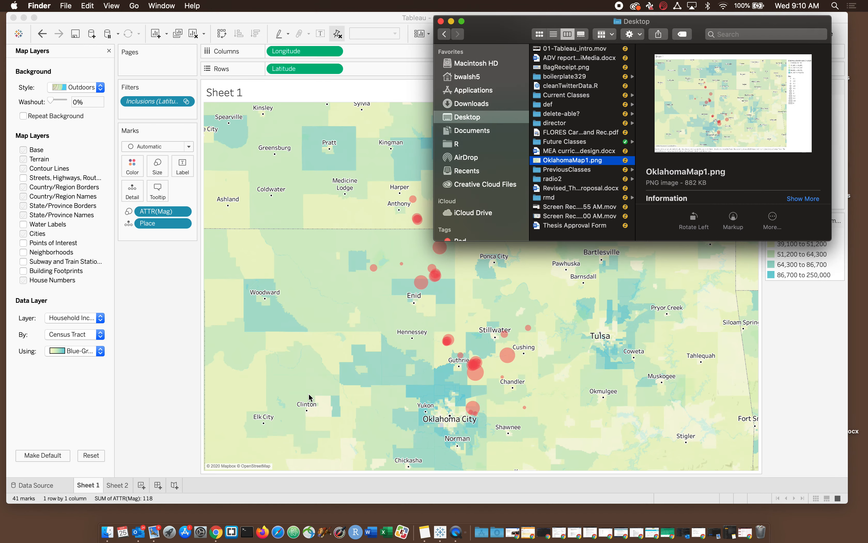
pyautogui.click(439, 21)
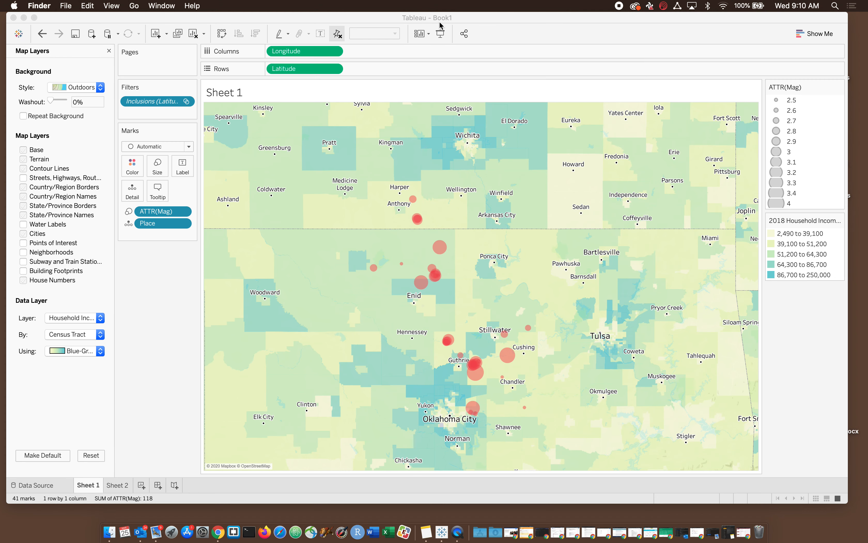
pyautogui.click(120, 397)
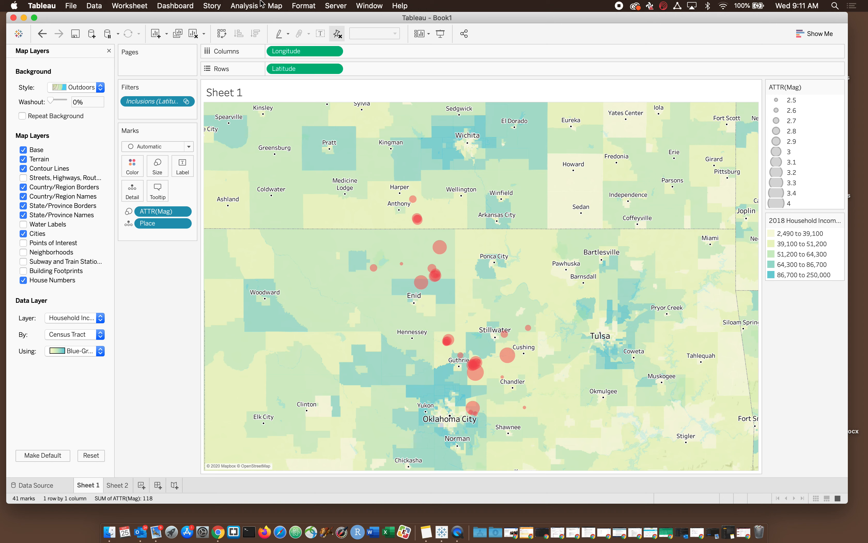
pyautogui.click(275, 5)
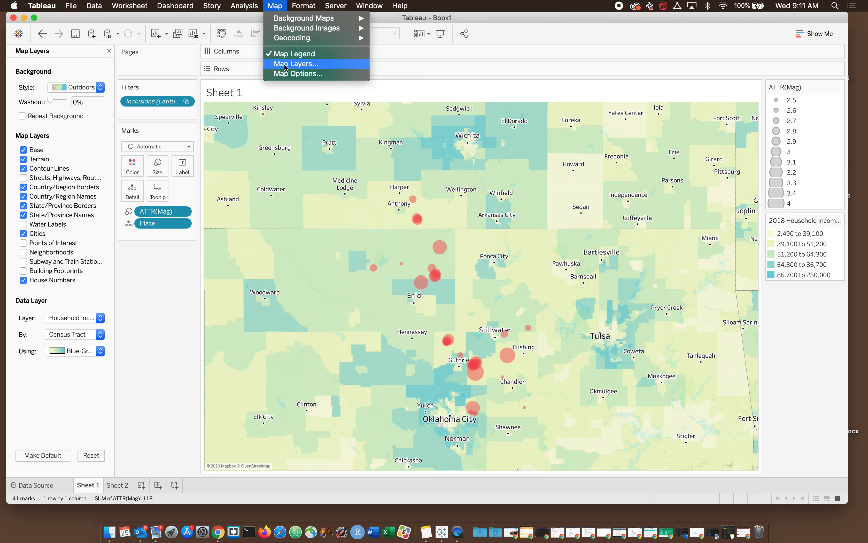
pyautogui.click(137, 370)
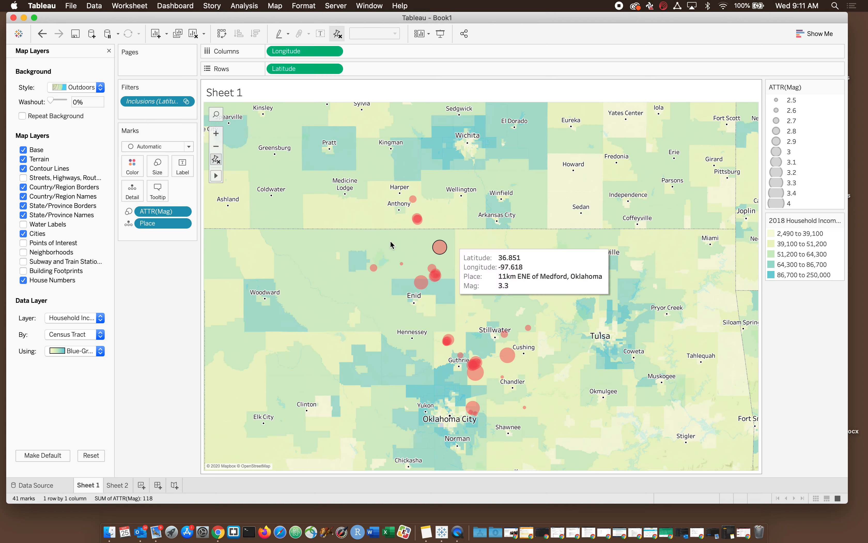
pyautogui.click(275, 5)
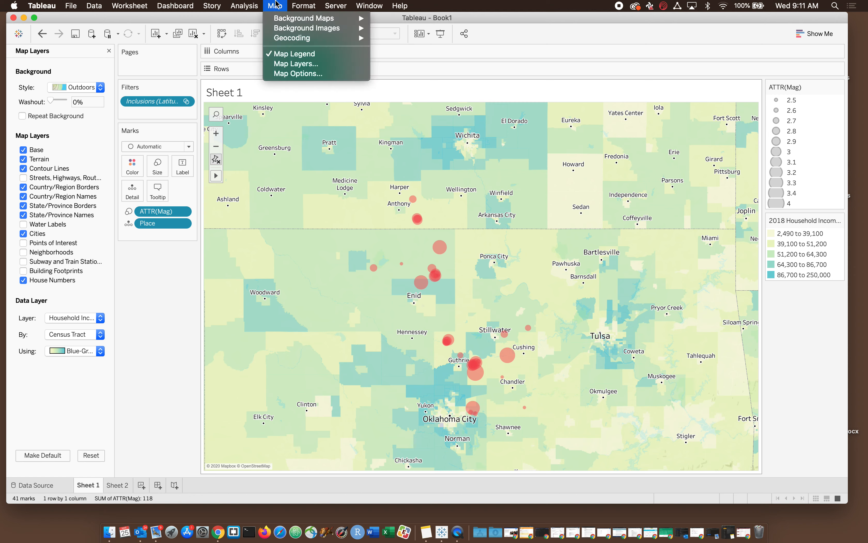
pyautogui.moveTo(287, 24)
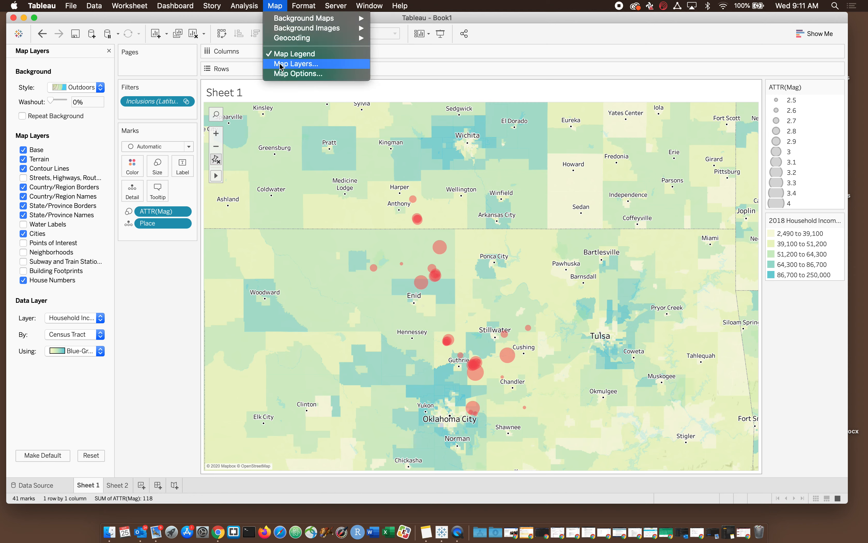
pyautogui.click(275, 5)
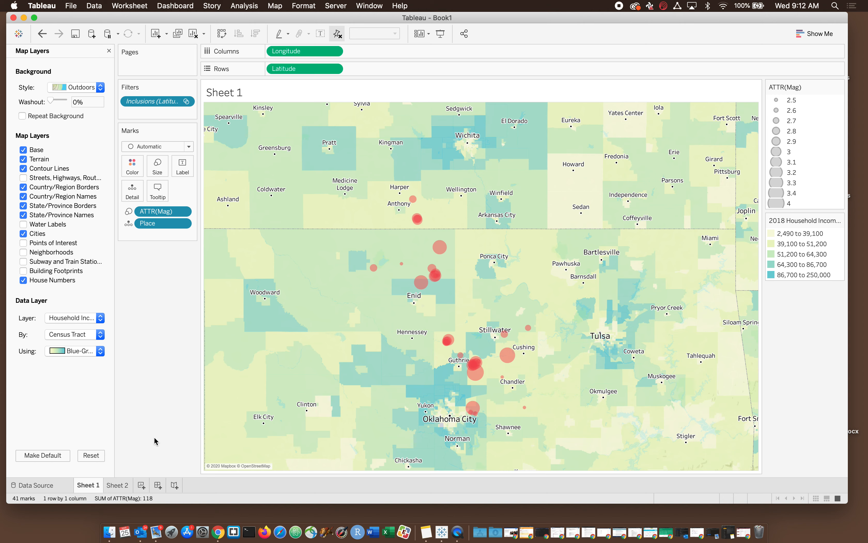
pyautogui.moveTo(259, 18); pyautogui.dragTo(277, 18)
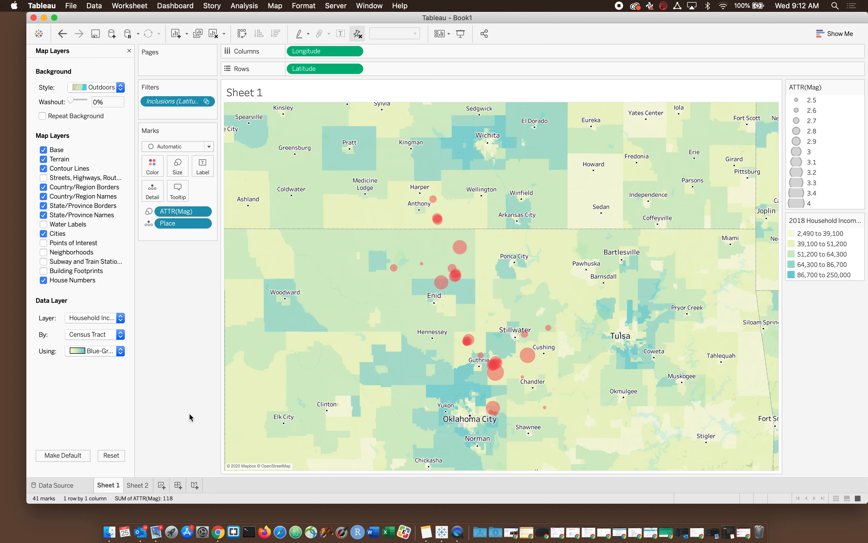
# Step: Switch to Chrome and search the web for "chicago open data portal" in a new window
pyautogui.press('super+Tab')
pyautogui.press('super+Tab')
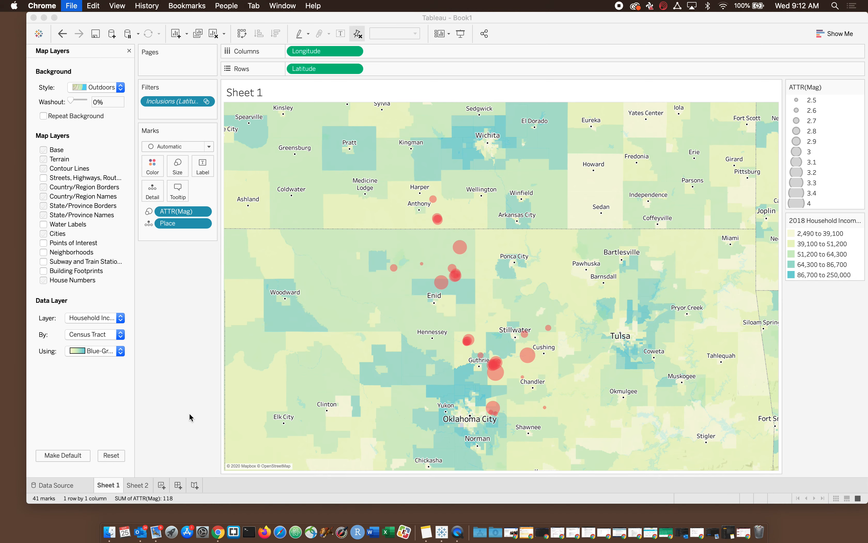
pyautogui.press('super+n')
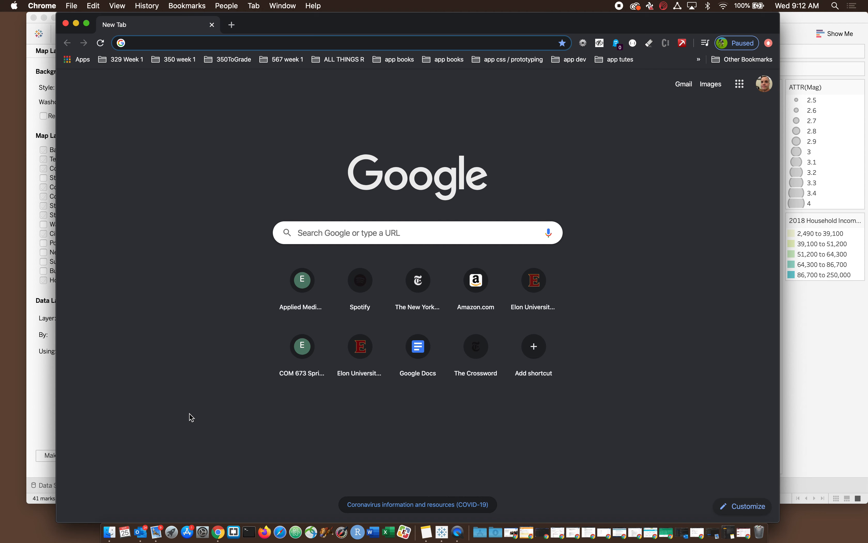
pyautogui.write('chicago open')
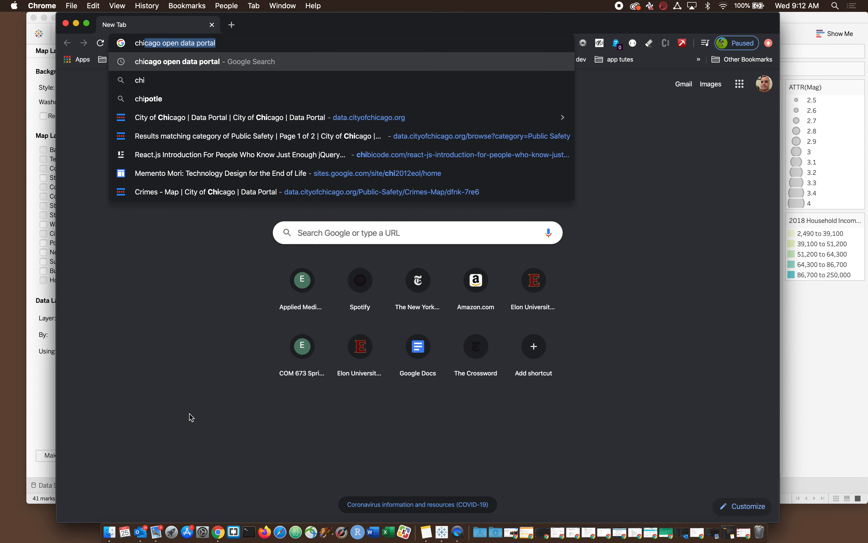
pyautogui.write('data')
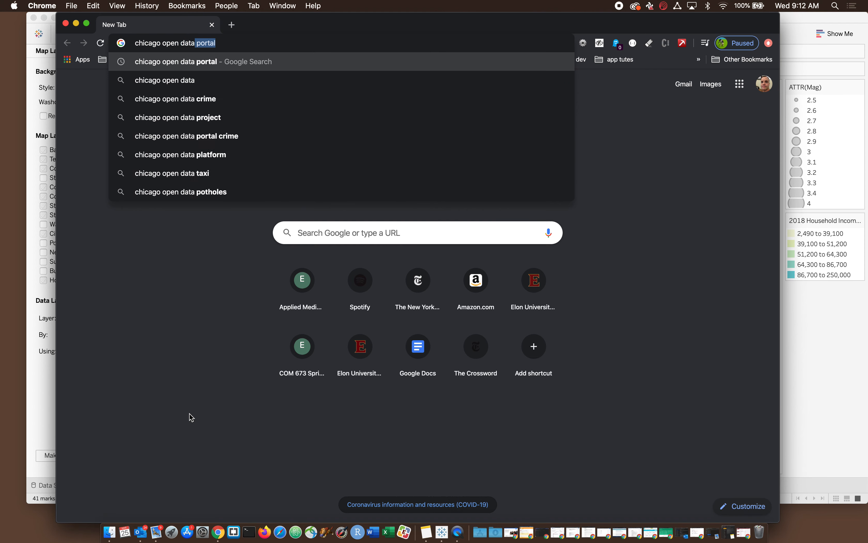
pyautogui.press('Return')
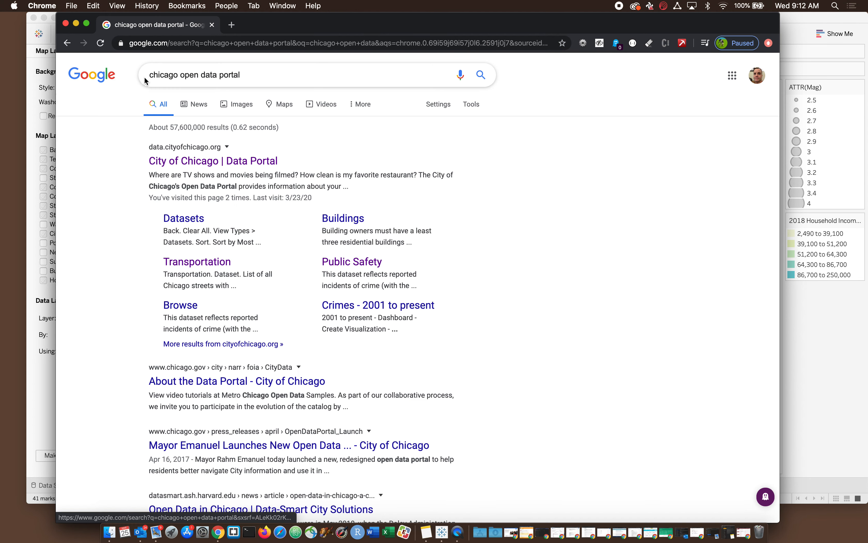
# Step: Open the City of Chicago Data Portal from the search results and go to its data catalog categories
pyautogui.doubleClick(155, 75)
pyautogui.click(103, 170)
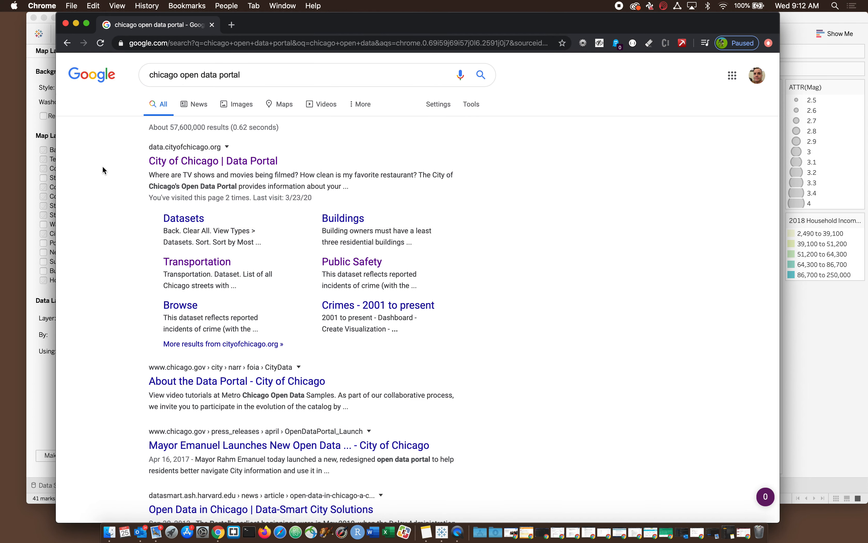
pyautogui.click(174, 170)
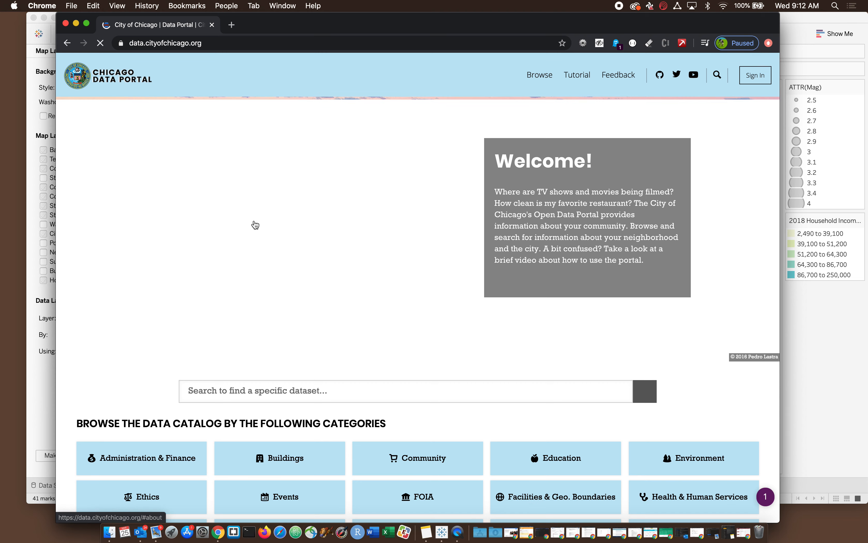
pyautogui.scroll(-10, 256, 225)
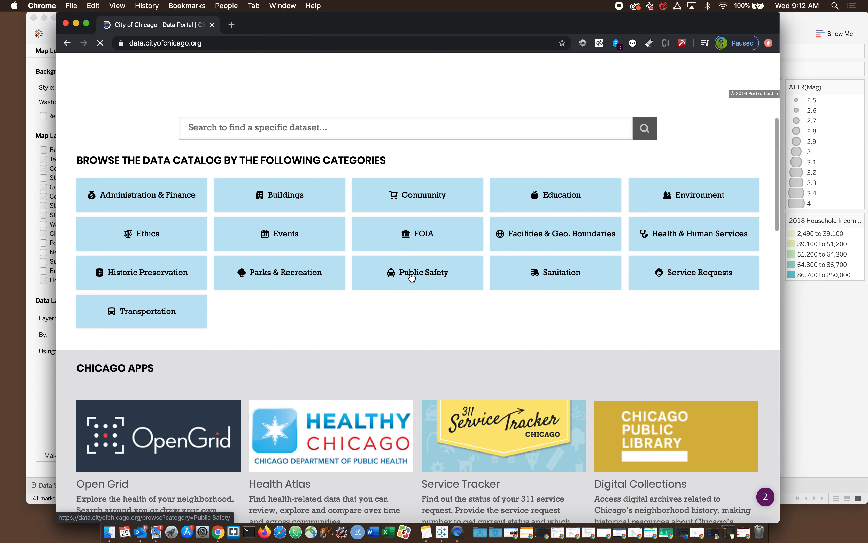
# Step: Browse the Public Safety category of the data catalog and limit its results to the Maps view type
pyautogui.click(412, 278)
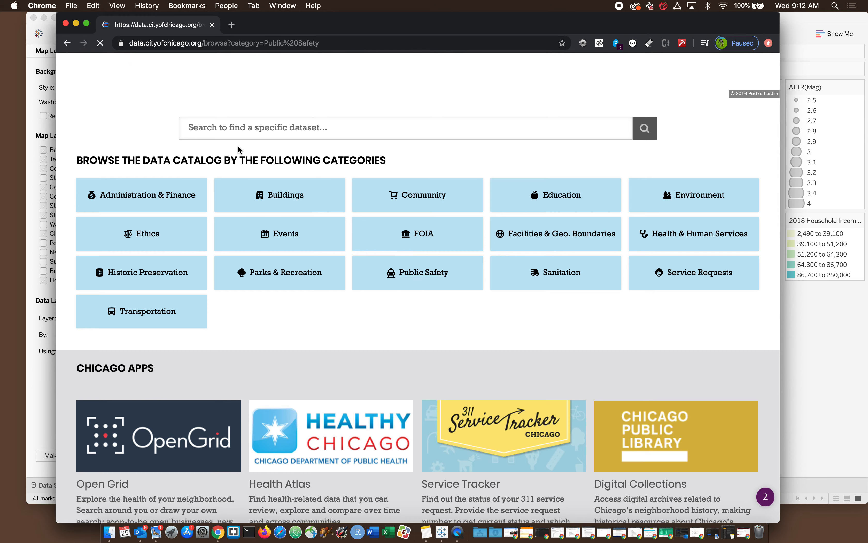
pyautogui.scroll(-4, 147, 360)
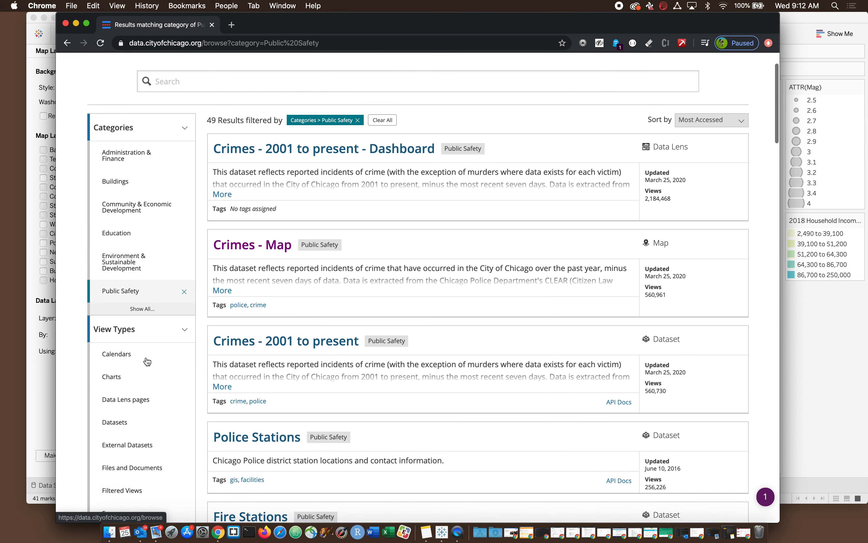
pyautogui.scroll(-4, 147, 360)
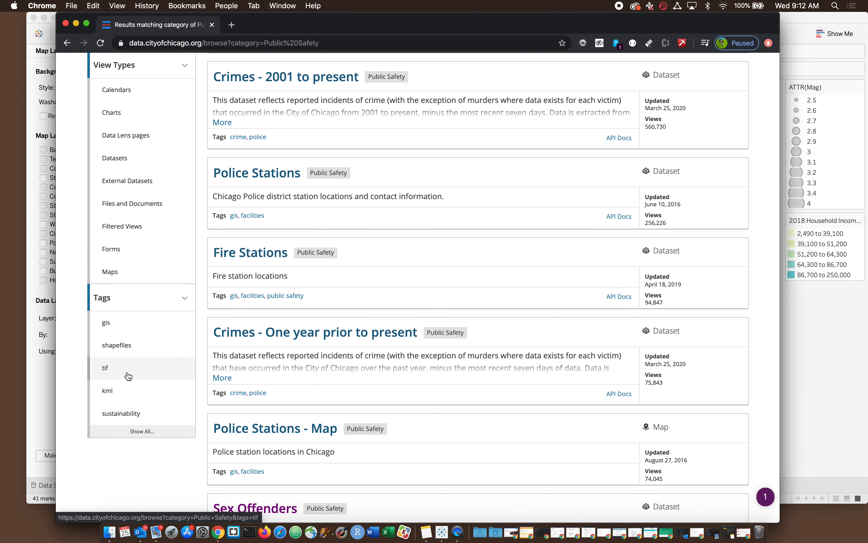
pyautogui.scroll(1, 128, 376)
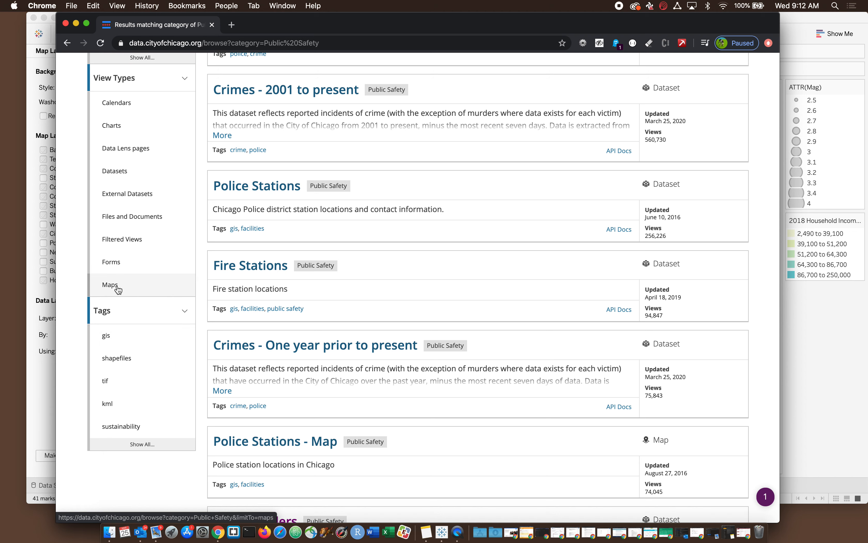
pyautogui.click(119, 289)
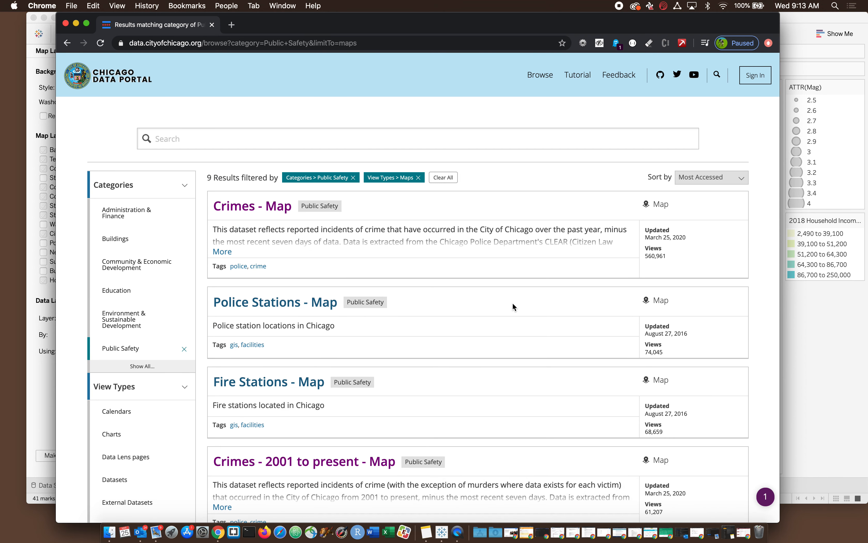
# Step: Look through the Public Safety map listings and open Crimes - Map
pyautogui.scroll(-2, 512, 302)
pyautogui.scroll(-4, 513, 305)
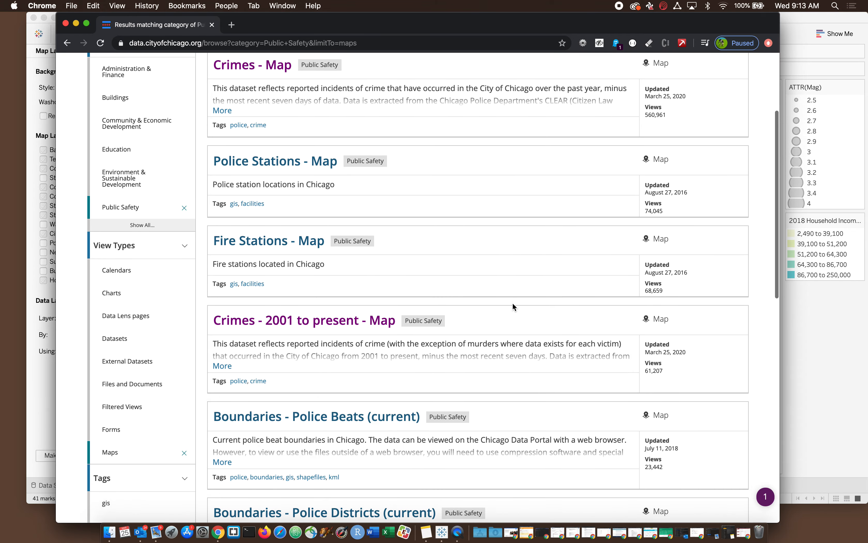
pyautogui.scroll(5, 513, 305)
pyautogui.scroll(-10, 513, 306)
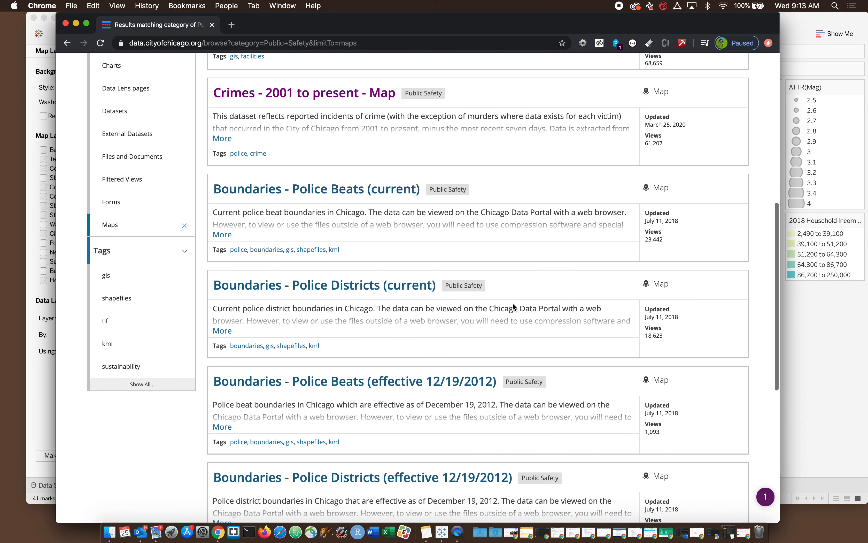
pyautogui.scroll(-3, 512, 304)
pyautogui.scroll(10, 513, 303)
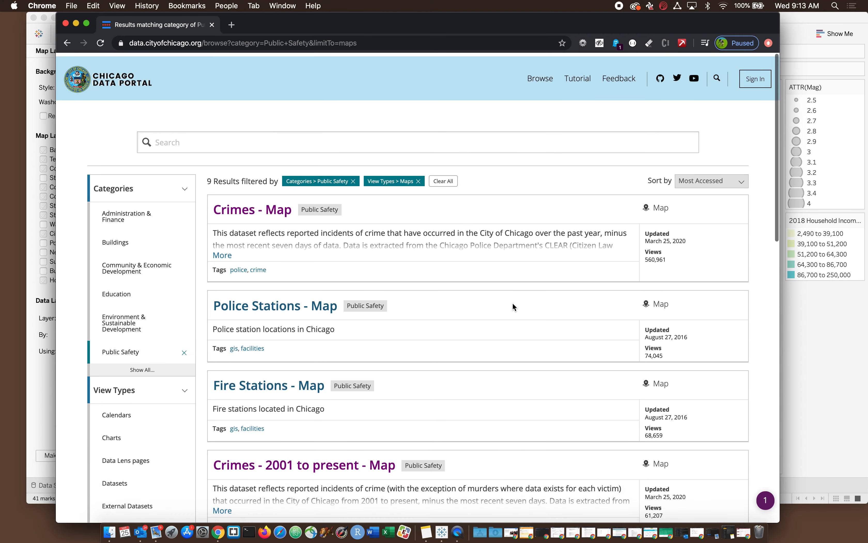
pyautogui.click(242, 207)
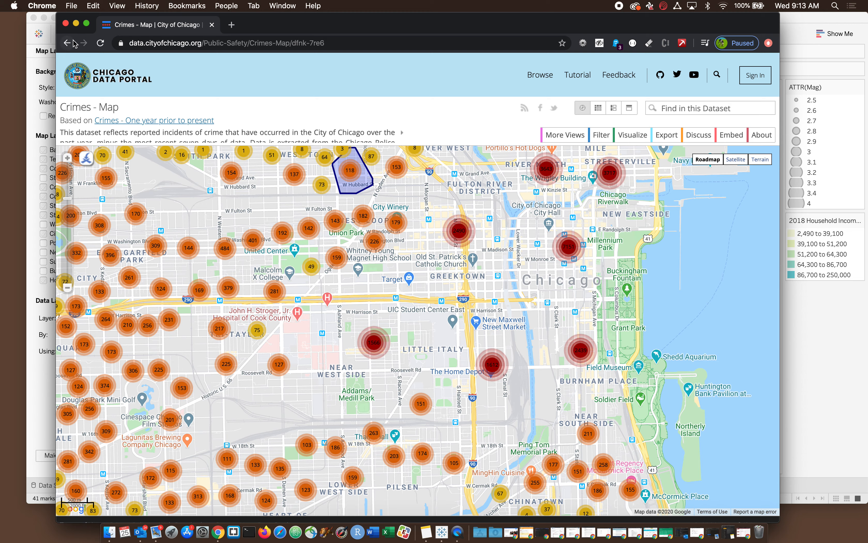
# Step: Zoom into the incident cluster in Garfield Park and view the row details of one incident on W Warren Blvd
pyautogui.click(155, 245)
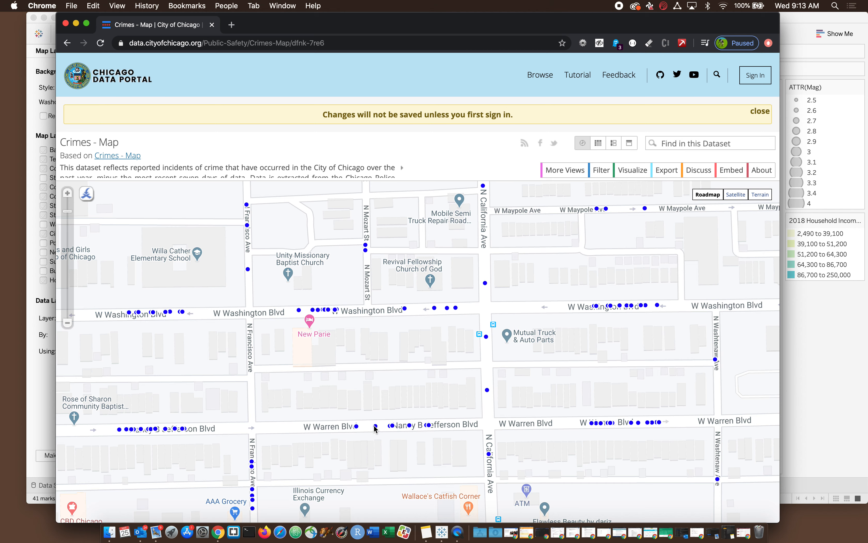
pyautogui.click(376, 427)
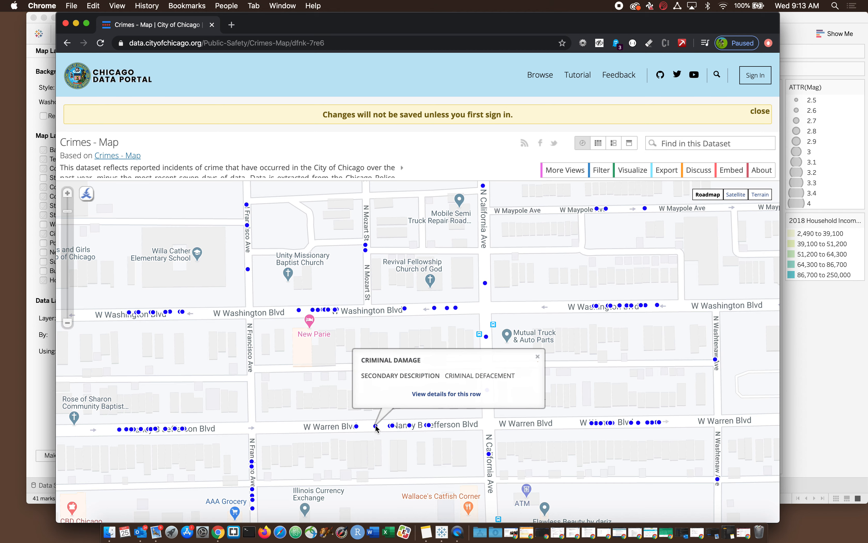
pyautogui.click(433, 393)
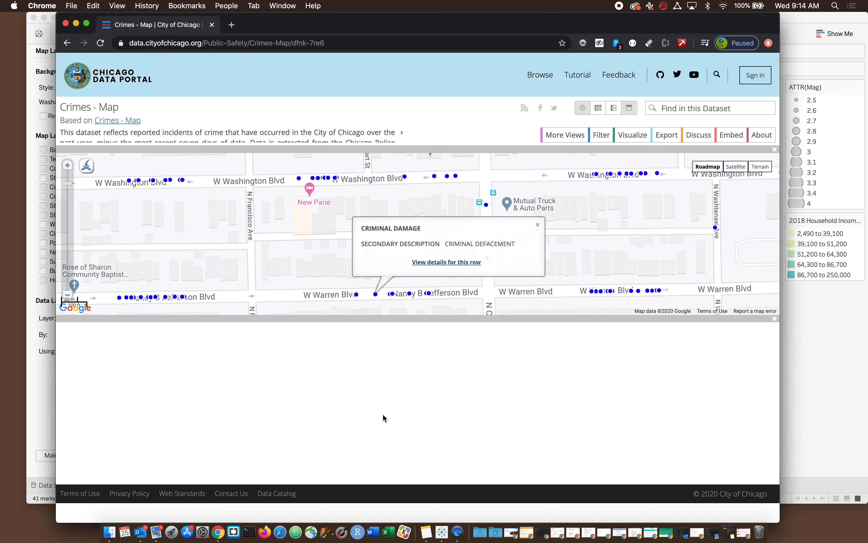
# Step: Return to the filtered map results, open Police Stations - Map and download its dataset as CSV
pyautogui.click(67, 44)
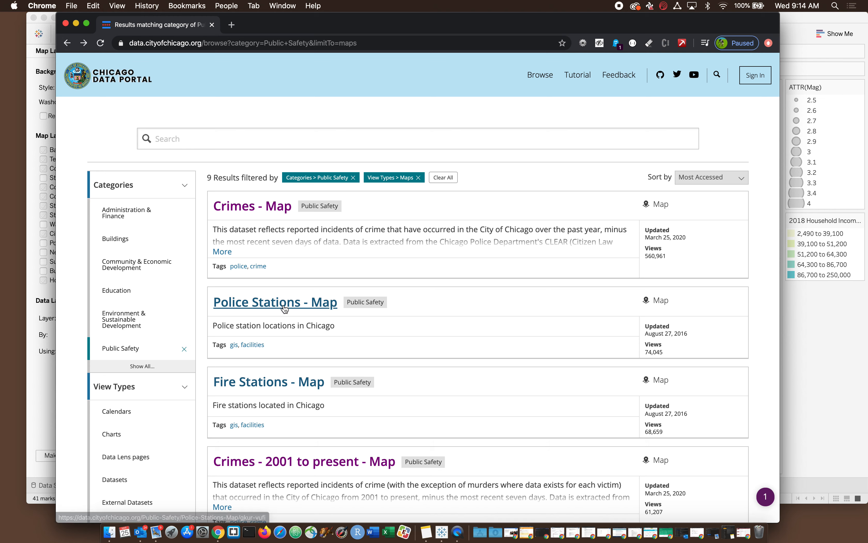
pyautogui.click(285, 309)
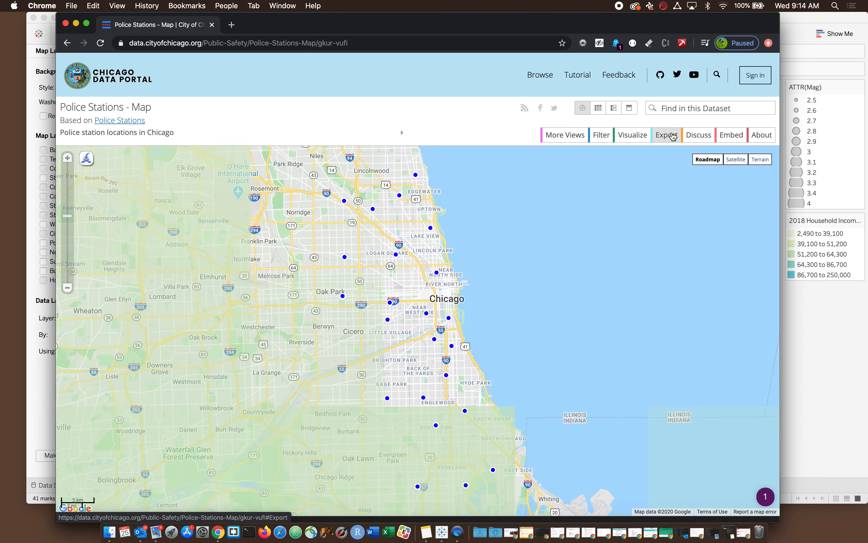
pyautogui.click(662, 140)
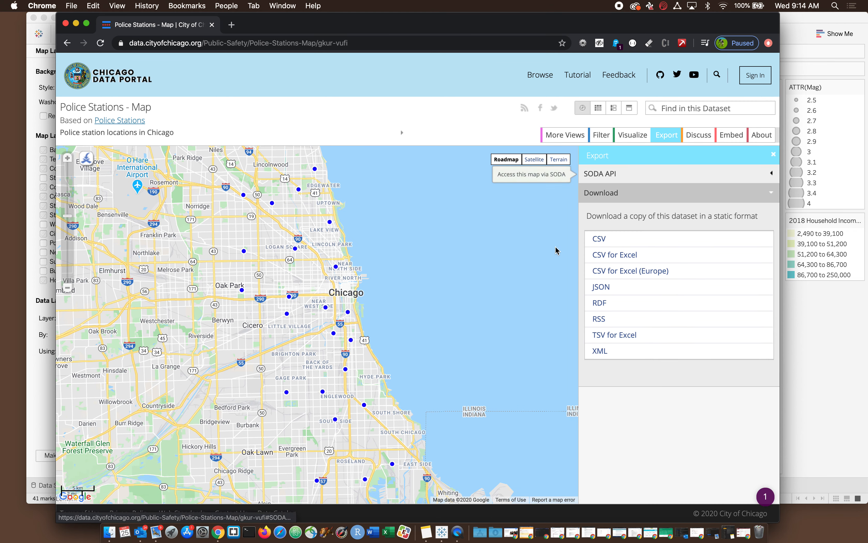
pyautogui.click(596, 240)
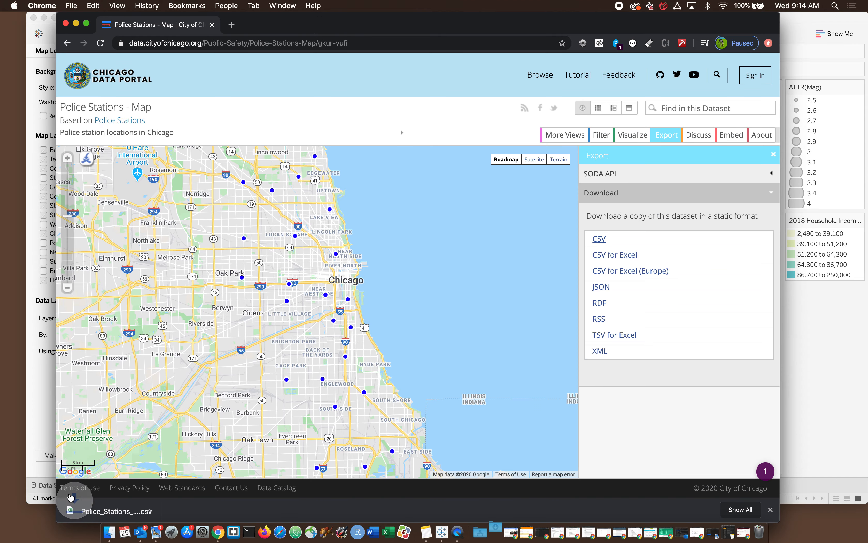
# Step: Open the downloaded police stations CSV in Excel and examine its ADDRESS column and the coordinates under LOCATION
pyautogui.click(96, 516)
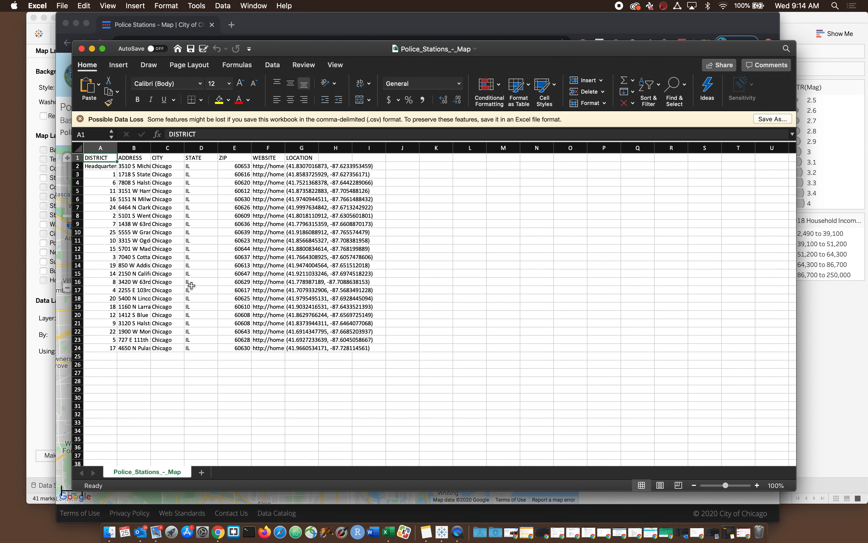
pyautogui.click(139, 159)
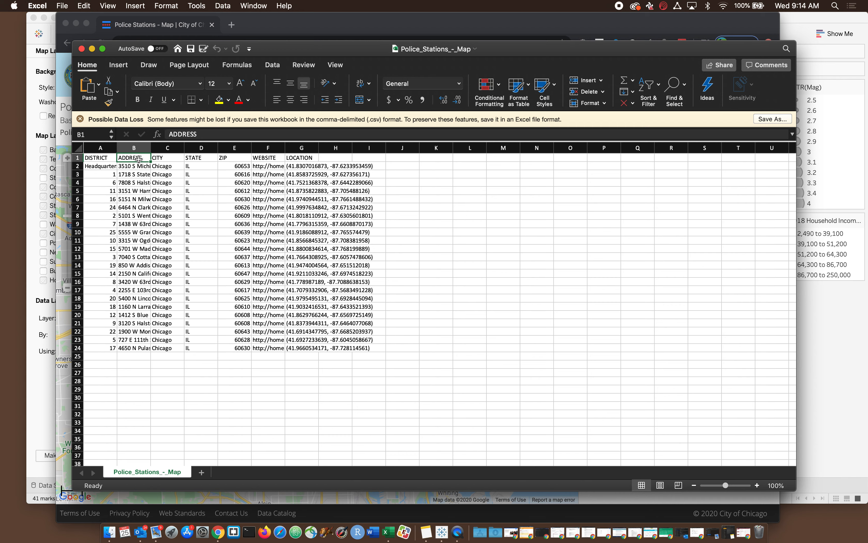
pyautogui.click(300, 165)
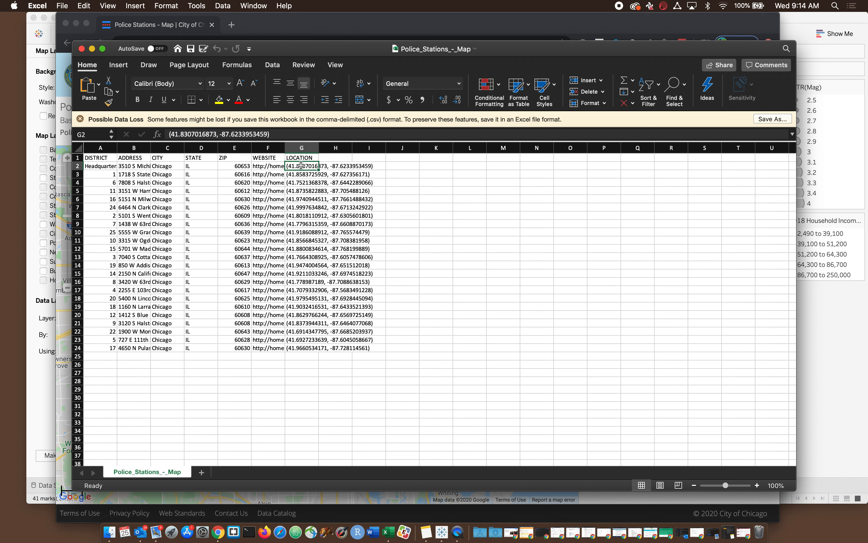